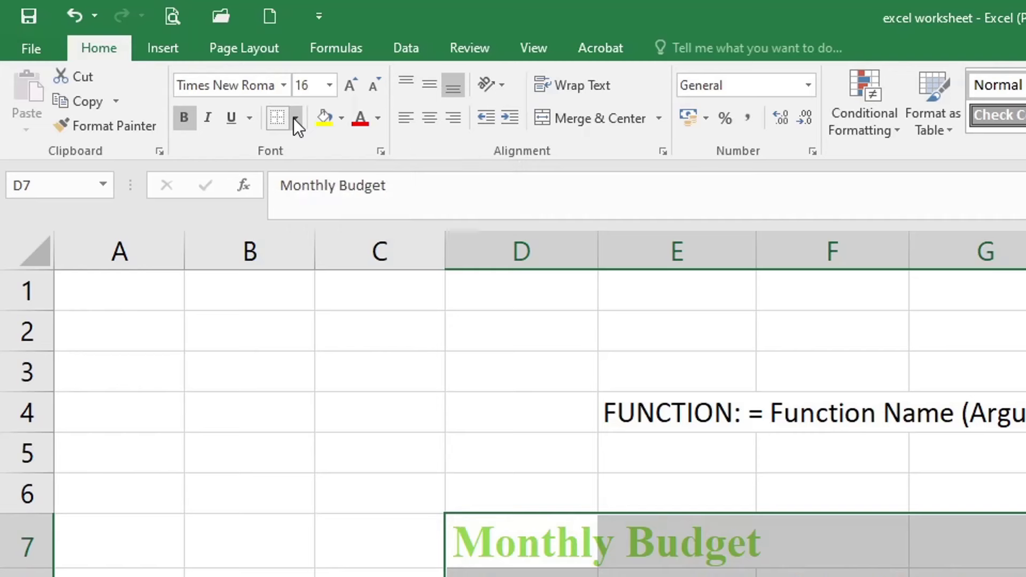
Apply a Bottom Border to the selected Monthly Budget table, D7:I13
{"action": "left_click", "coordinate": [294, 119]}
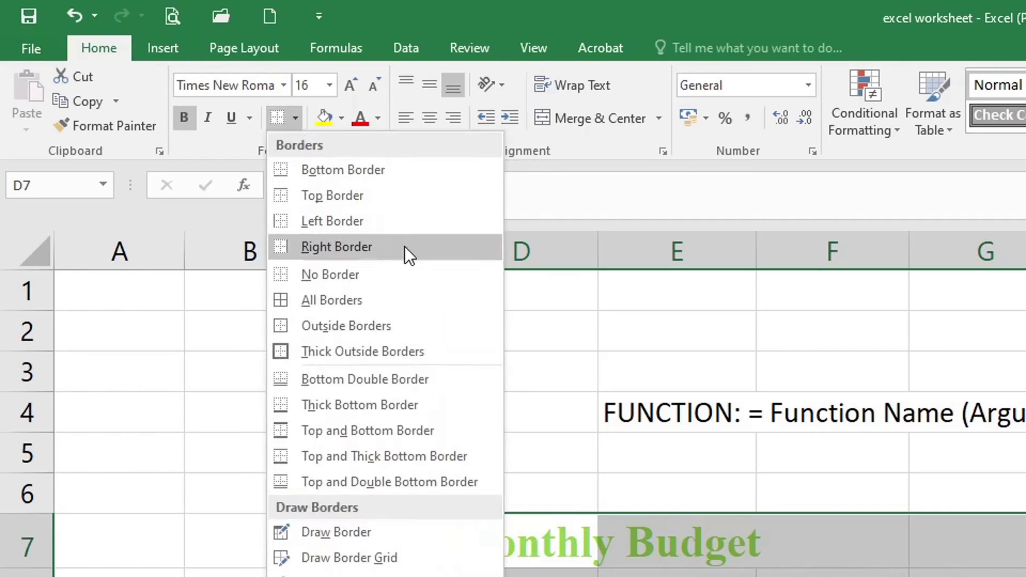
{"action": "left_click", "coordinate": [411, 171]}
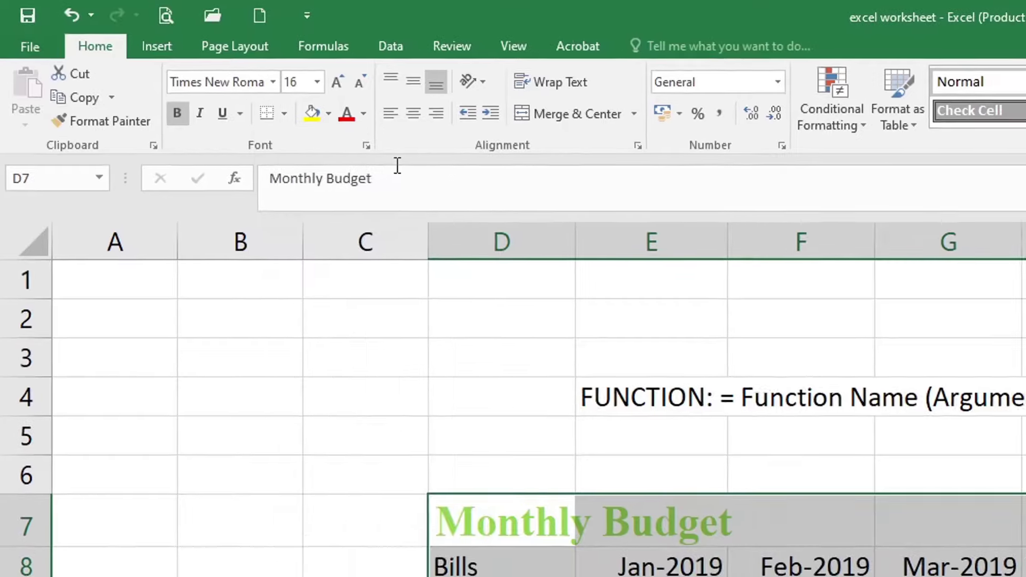
{"action": "left_click", "coordinate": [361, 483]}
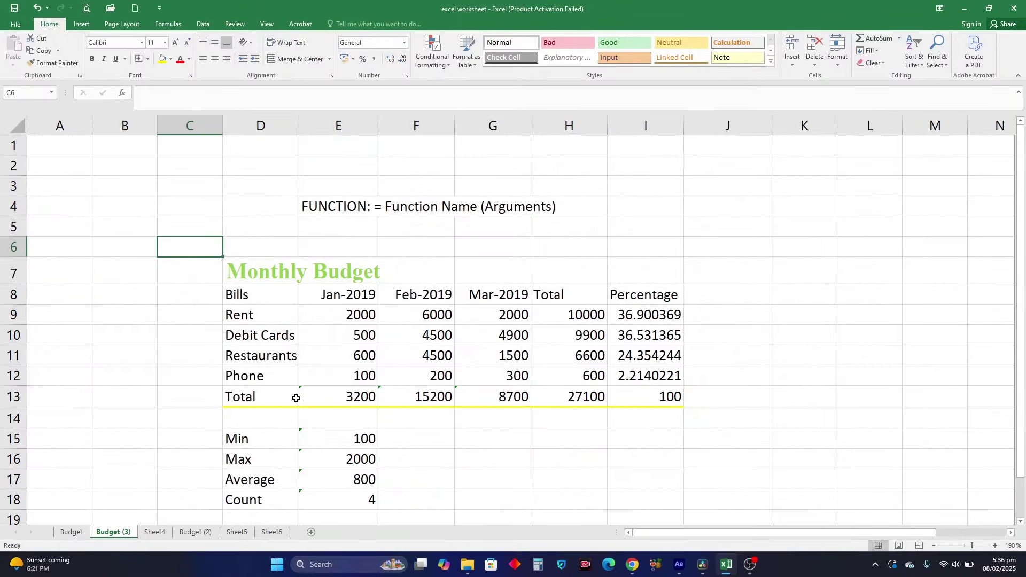
Apply All Borders to the Monthly Budget table in D7:I13
{"action": "left_click_drag", "start_coordinate": [263, 274], "coordinate": [648, 395]}
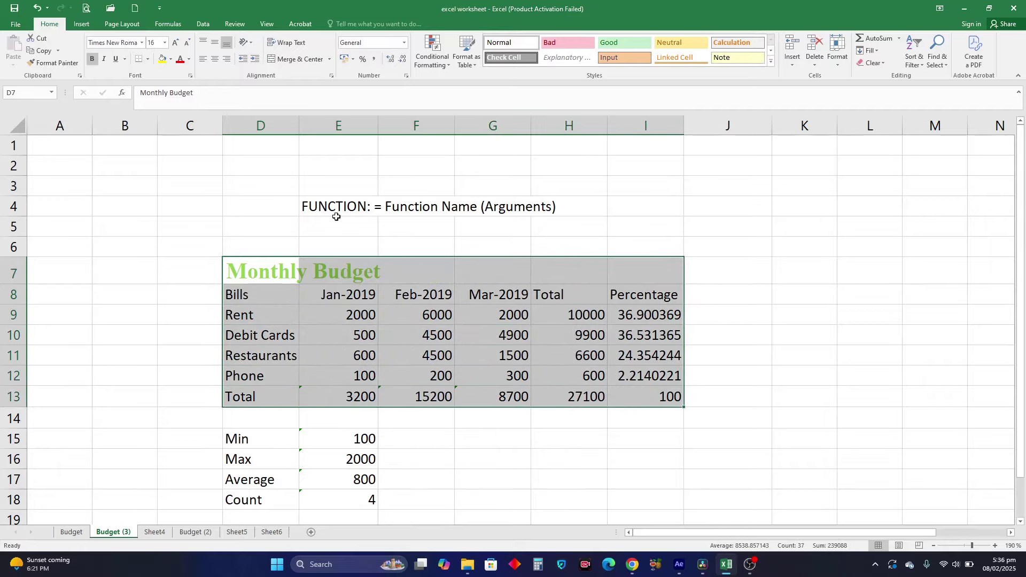
{"action": "left_click", "coordinate": [148, 59]}
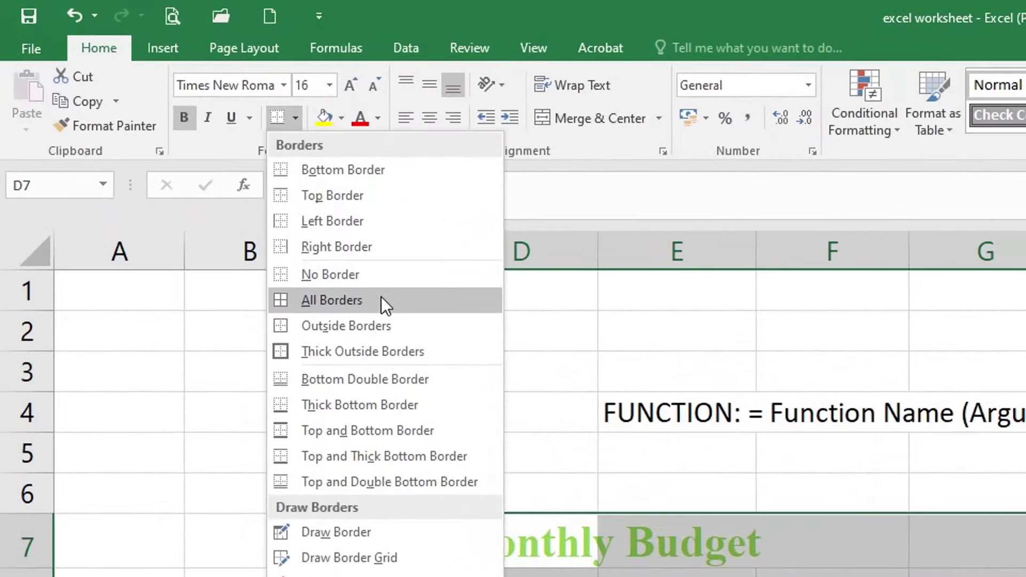
{"action": "left_click", "coordinate": [381, 298]}
{"action": "left_click", "coordinate": [249, 492]}
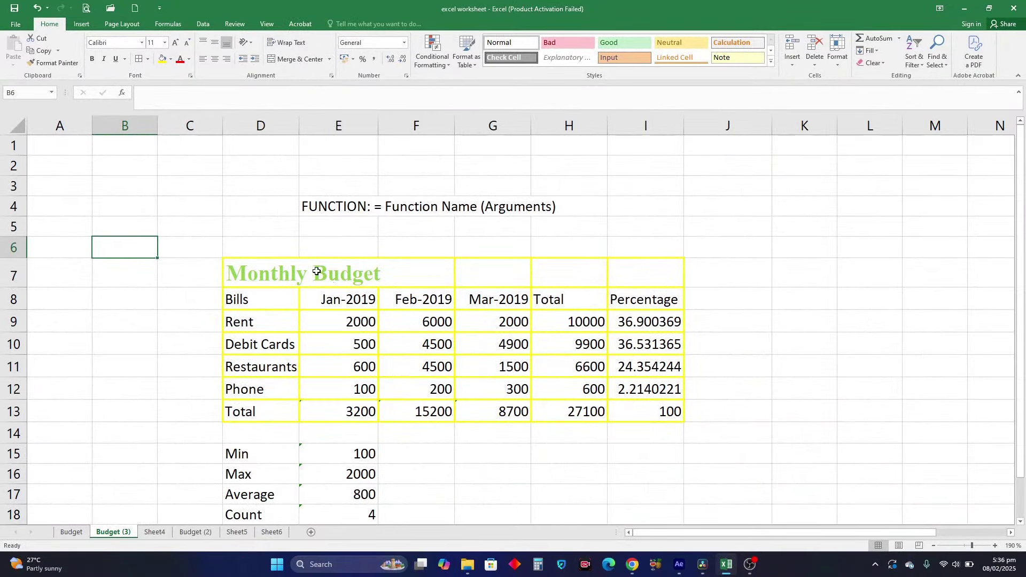
Apply Thick Outside Borders to the Monthly Budget table in D7:I13
{"action": "left_click_drag", "start_coordinate": [263, 276], "coordinate": [645, 411]}
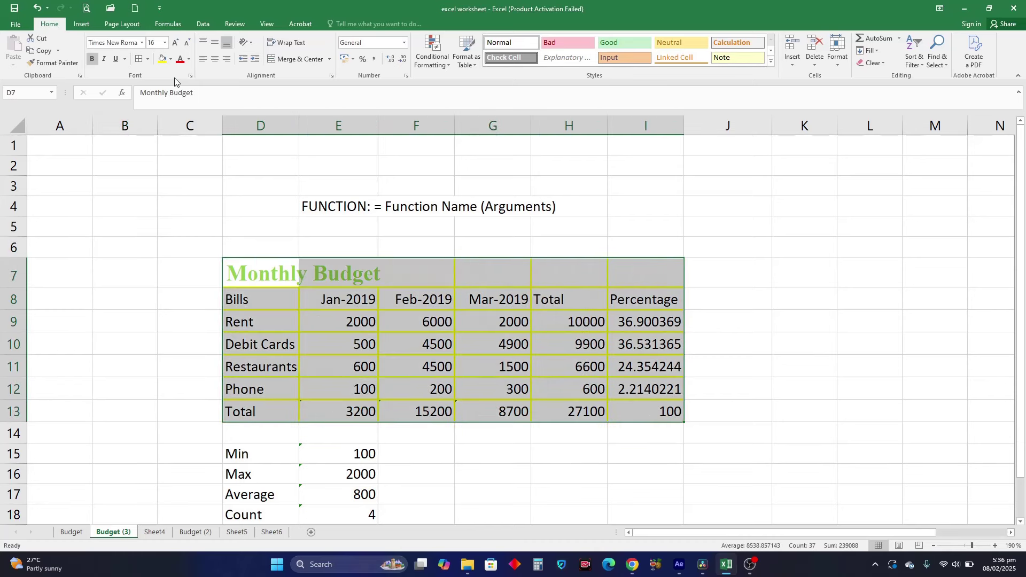
{"action": "left_click", "coordinate": [148, 59]}
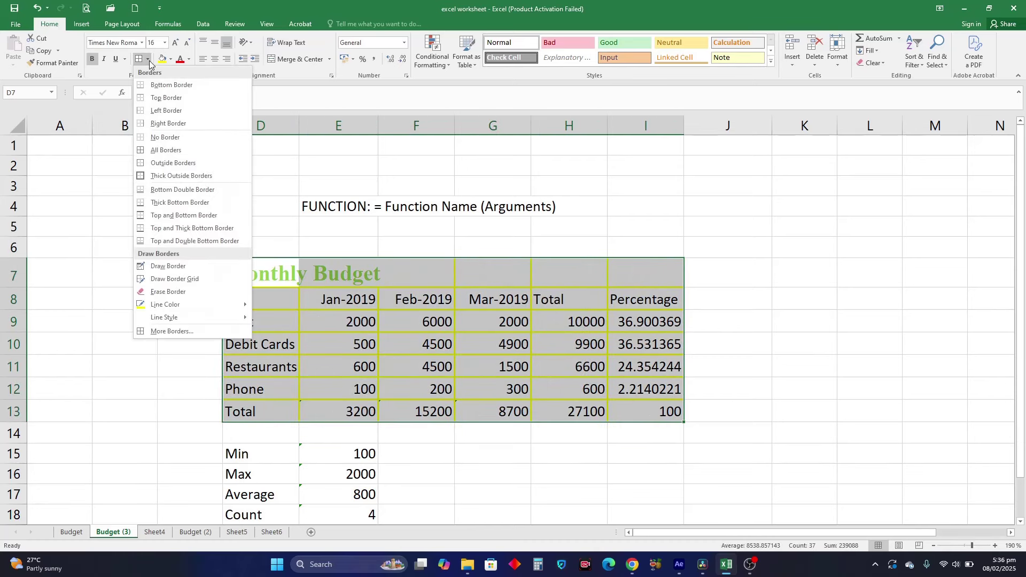
{"action": "left_click", "coordinate": [181, 175]}
{"action": "left_click", "coordinate": [127, 268]}
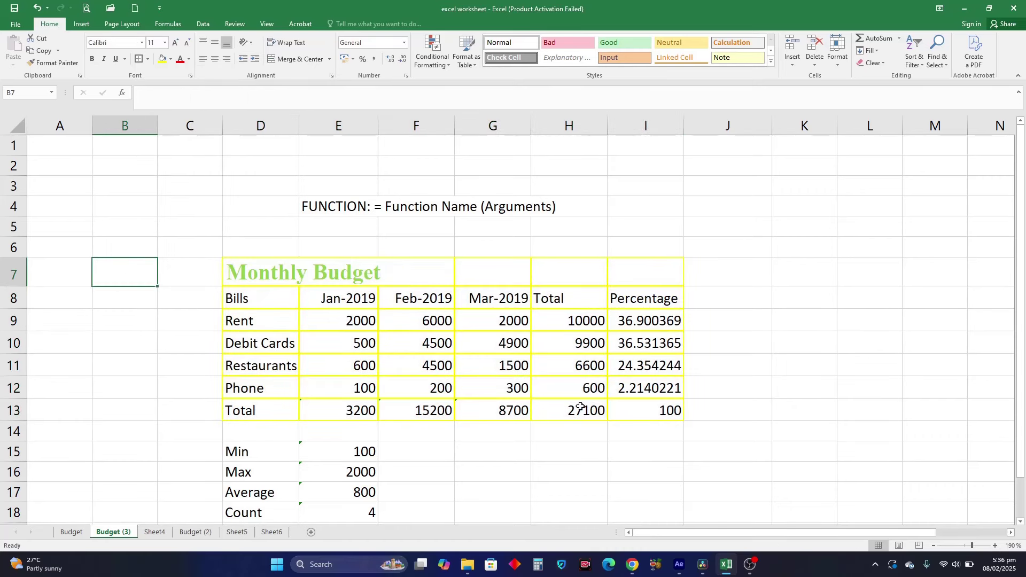
Remove every border from the Monthly Budget table in D7:I13 with No Border
{"action": "left_click_drag", "start_coordinate": [265, 273], "coordinate": [676, 412]}
{"action": "left_click", "coordinate": [150, 64]}
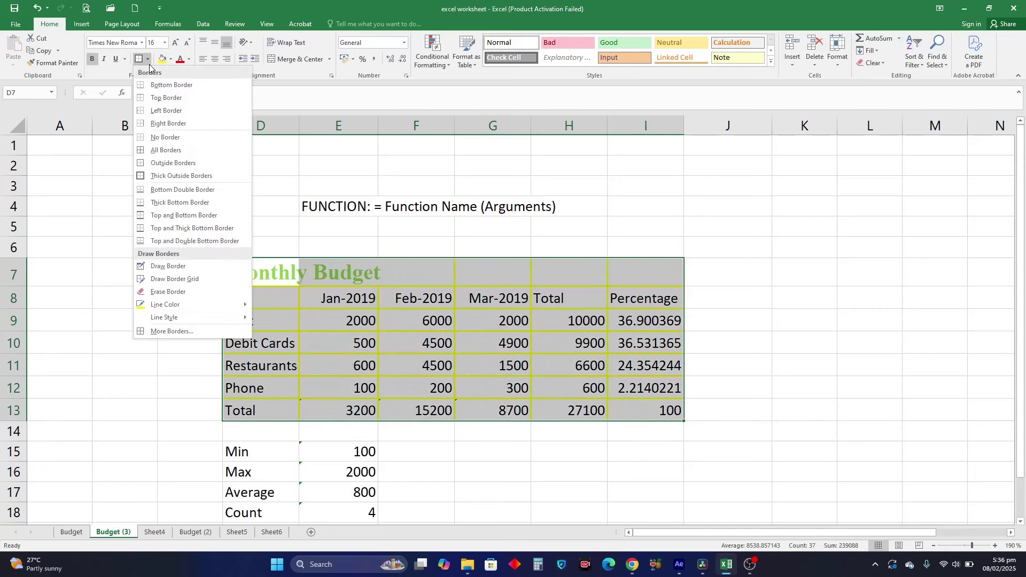
{"action": "left_click", "coordinate": [175, 139]}
{"action": "left_click", "coordinate": [149, 245]}
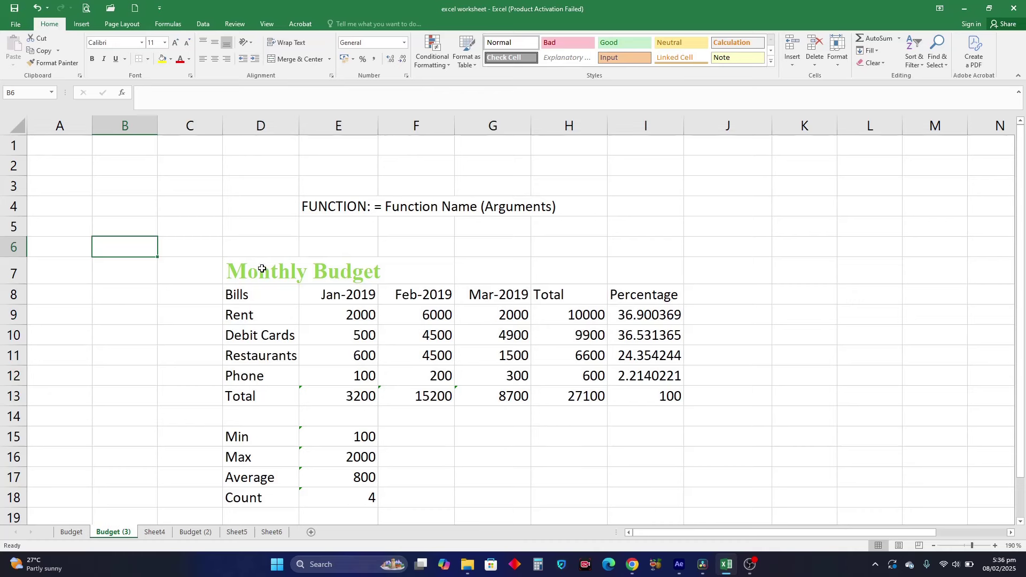
Put All Borders back on the Monthly Budget table, range D7:I13
{"action": "left_click_drag", "start_coordinate": [262, 268], "coordinate": [652, 394]}
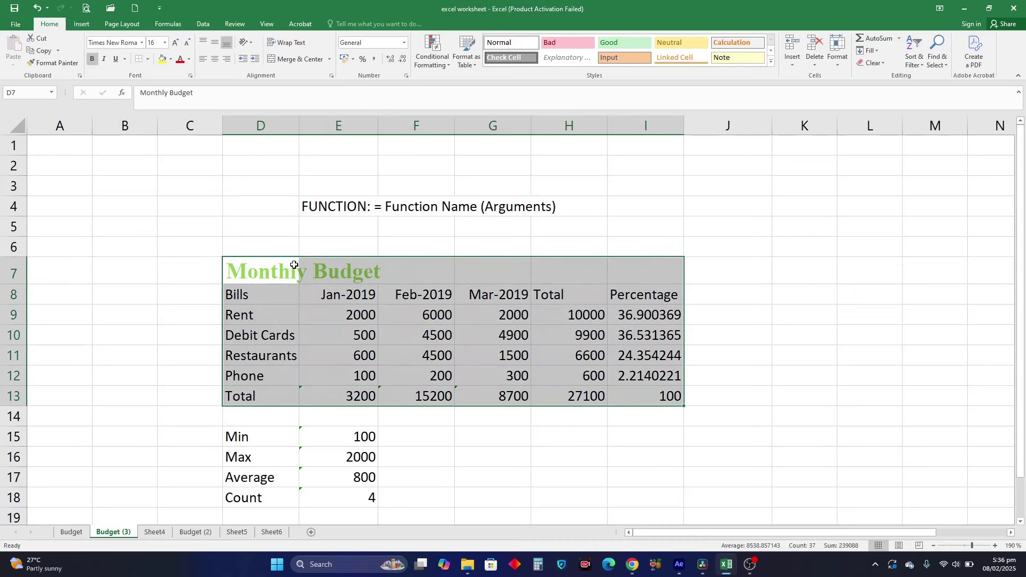
{"action": "left_click", "coordinate": [148, 58]}
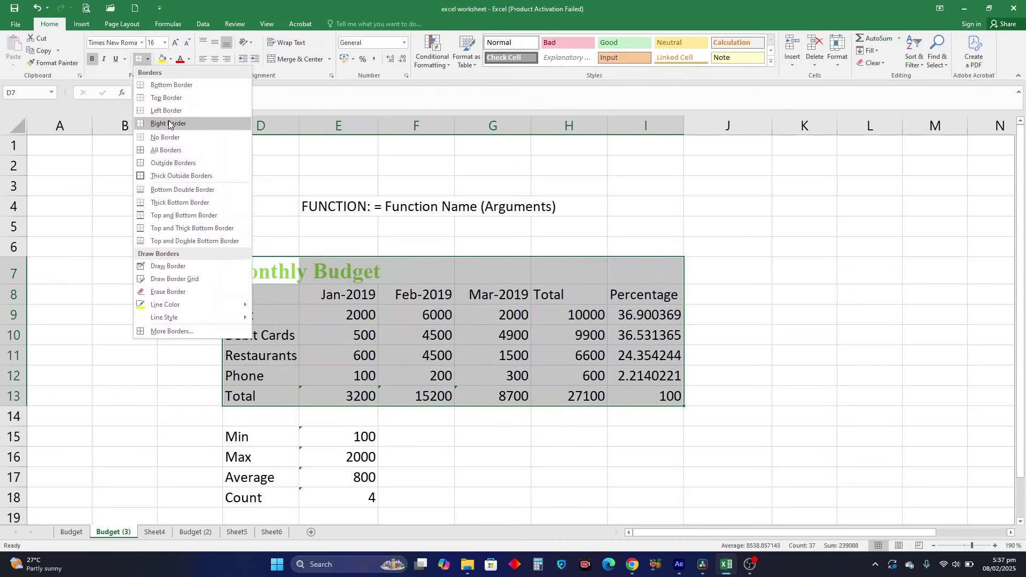
{"action": "left_click", "coordinate": [174, 151]}
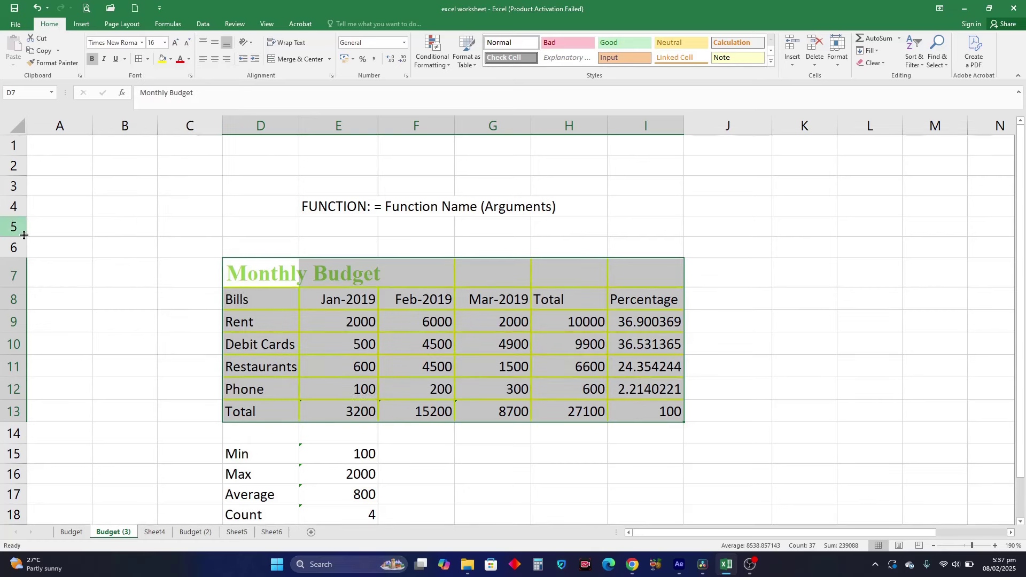
{"action": "left_click", "coordinate": [121, 253]}
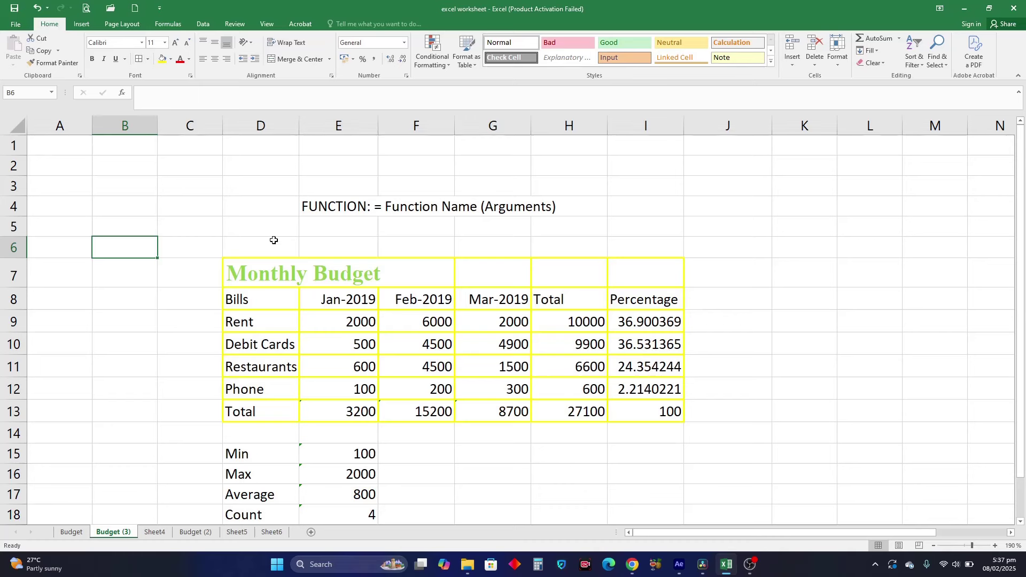
Add Thick Outside Borders around the bordered Monthly Budget table, range D7:I13
{"action": "left_click_drag", "start_coordinate": [260, 269], "coordinate": [644, 416]}
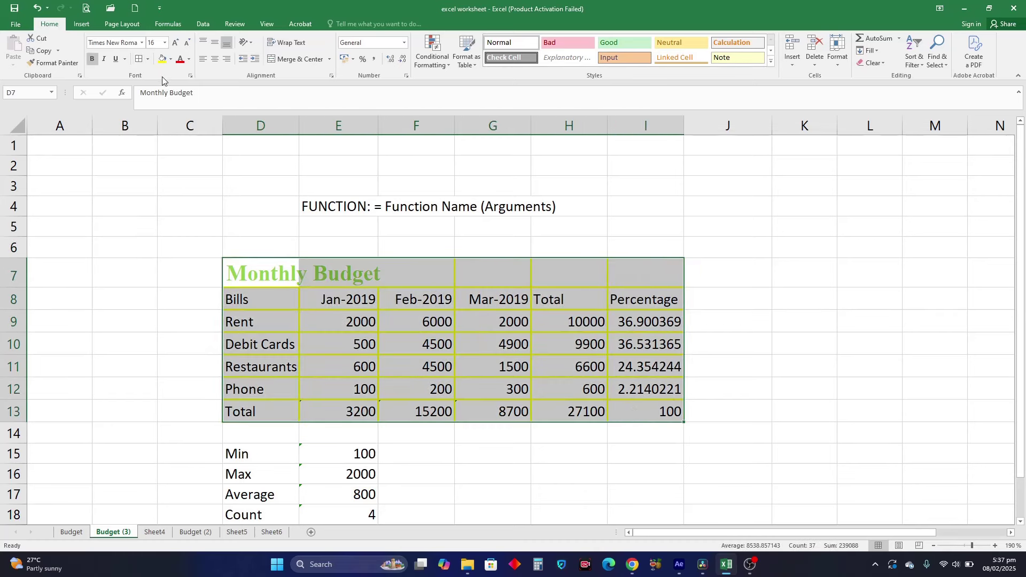
{"action": "left_click", "coordinate": [148, 59]}
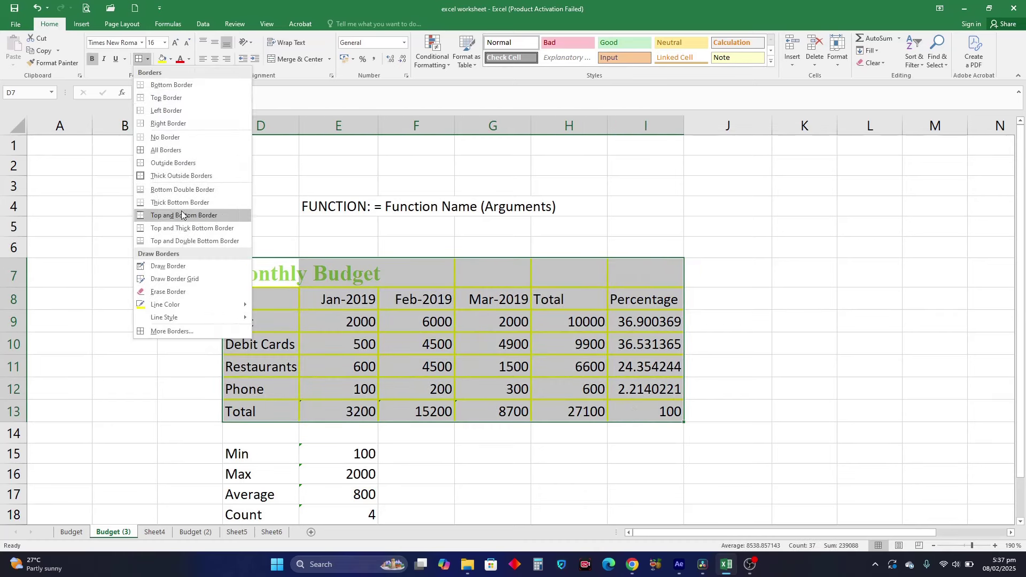
{"action": "left_click", "coordinate": [180, 178]}
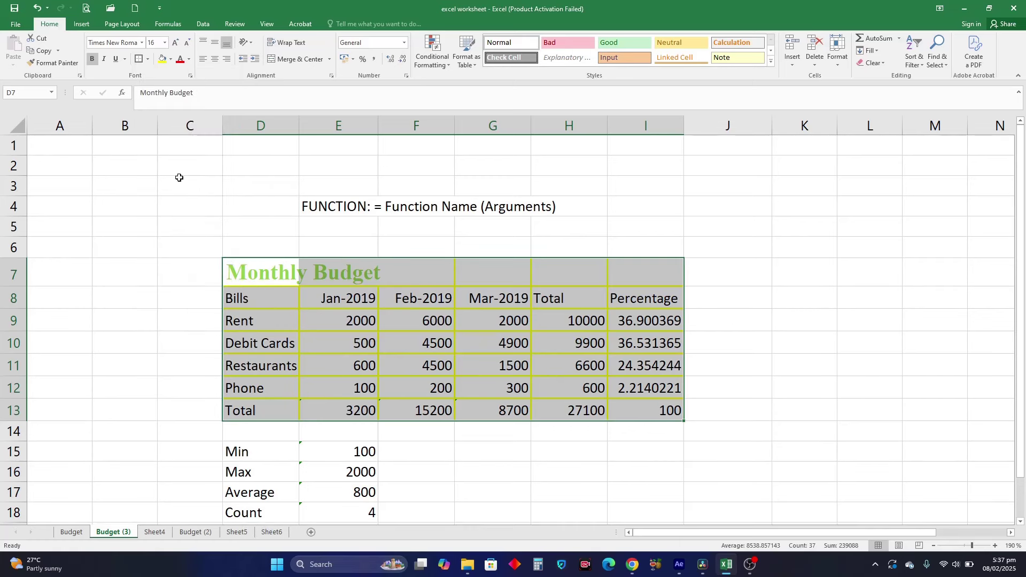
{"action": "left_click", "coordinate": [158, 242]}
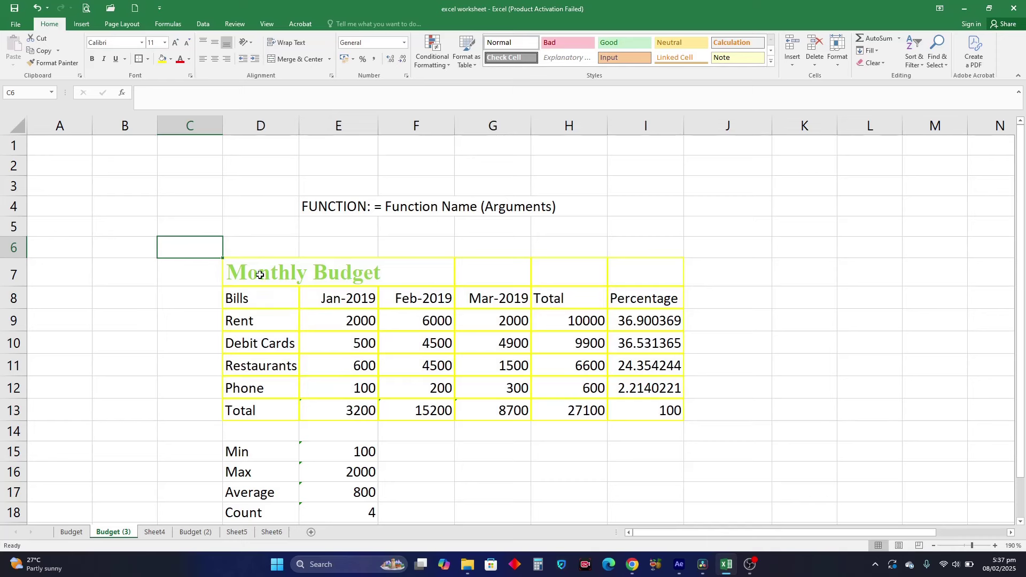
Clear all borders from the Monthly Budget table, range D7:I13, using No Border
{"action": "left_click_drag", "start_coordinate": [260, 274], "coordinate": [652, 405]}
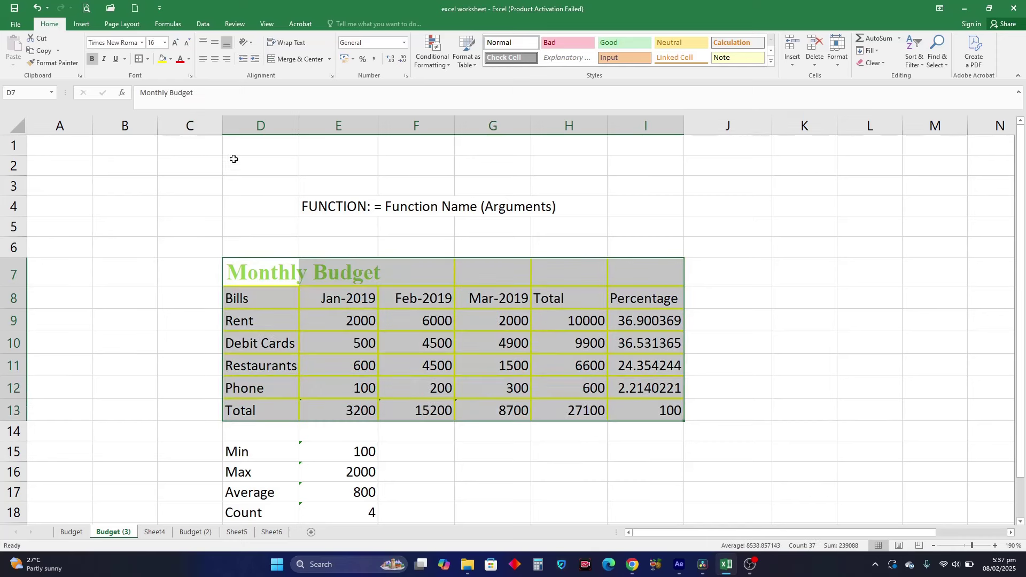
{"action": "left_click", "coordinate": [147, 60]}
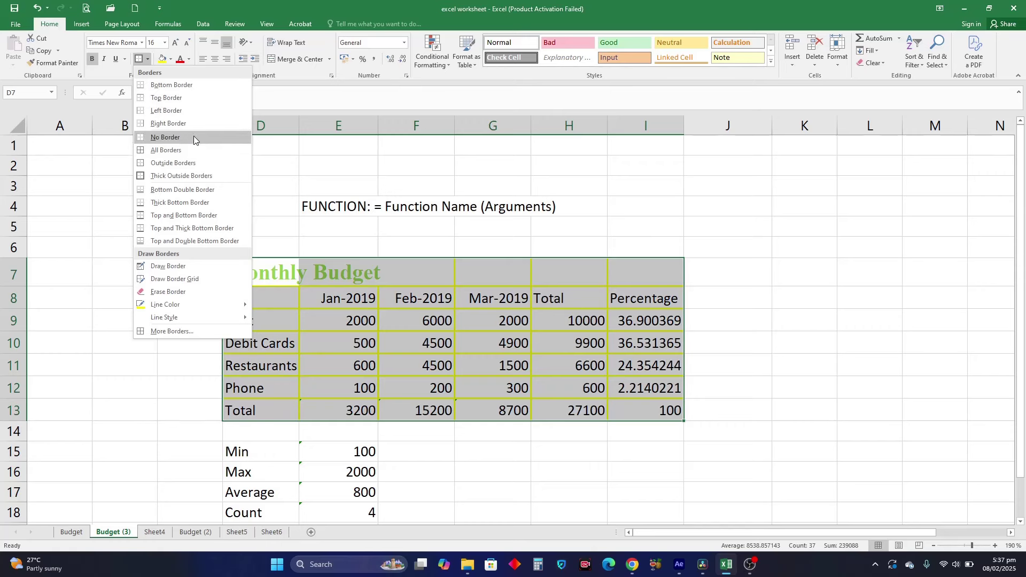
{"action": "left_click", "coordinate": [173, 138]}
{"action": "left_click", "coordinate": [171, 276]}
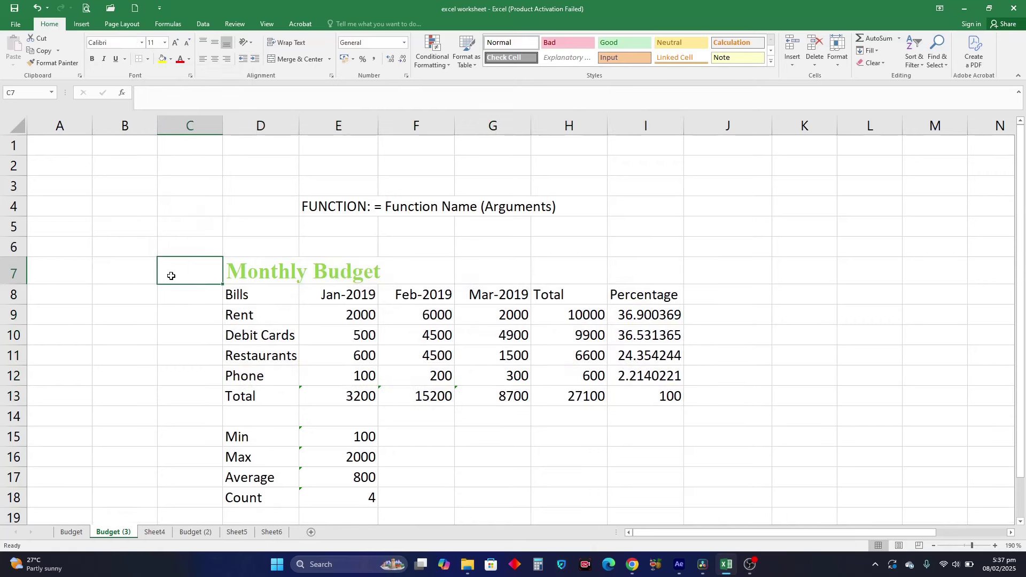
Apply only Thick Outside Borders around the Monthly Budget table in D7:I13
{"action": "left_click", "coordinate": [271, 282]}
{"action": "left_click_drag", "start_coordinate": [270, 282], "coordinate": [680, 404]}
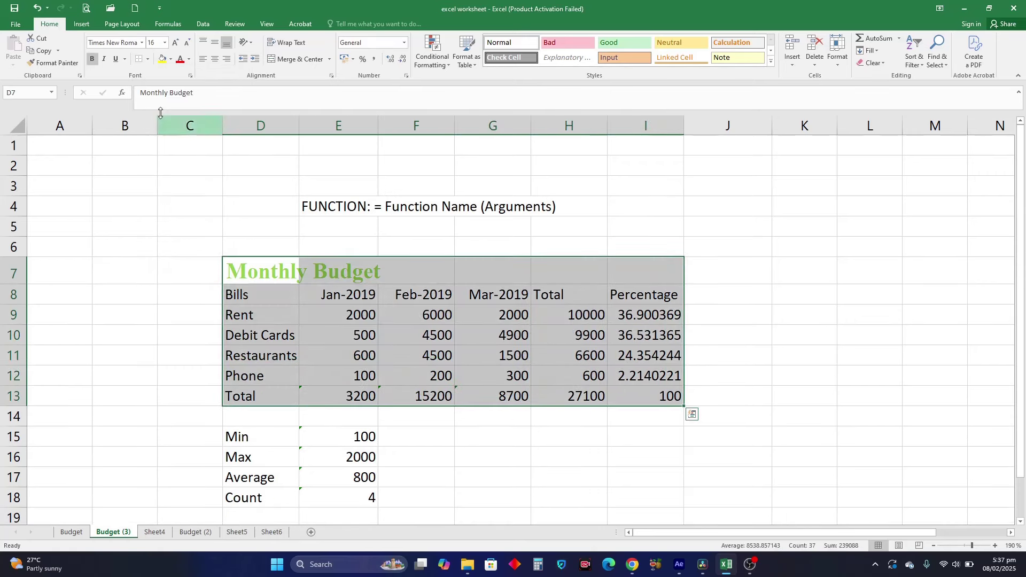
{"action": "left_click", "coordinate": [149, 60]}
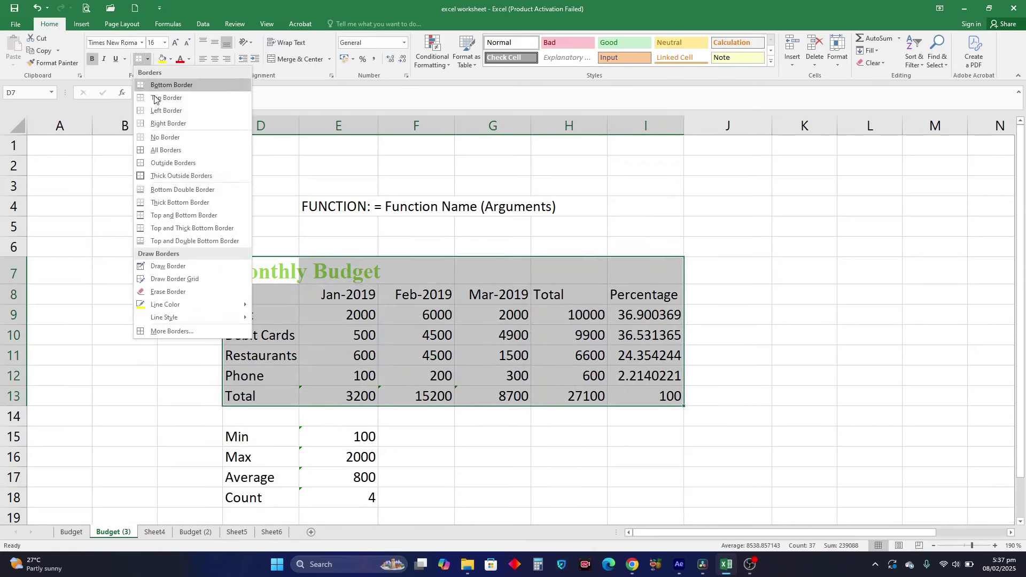
{"action": "left_click", "coordinate": [177, 181]}
{"action": "left_click", "coordinate": [134, 271]}
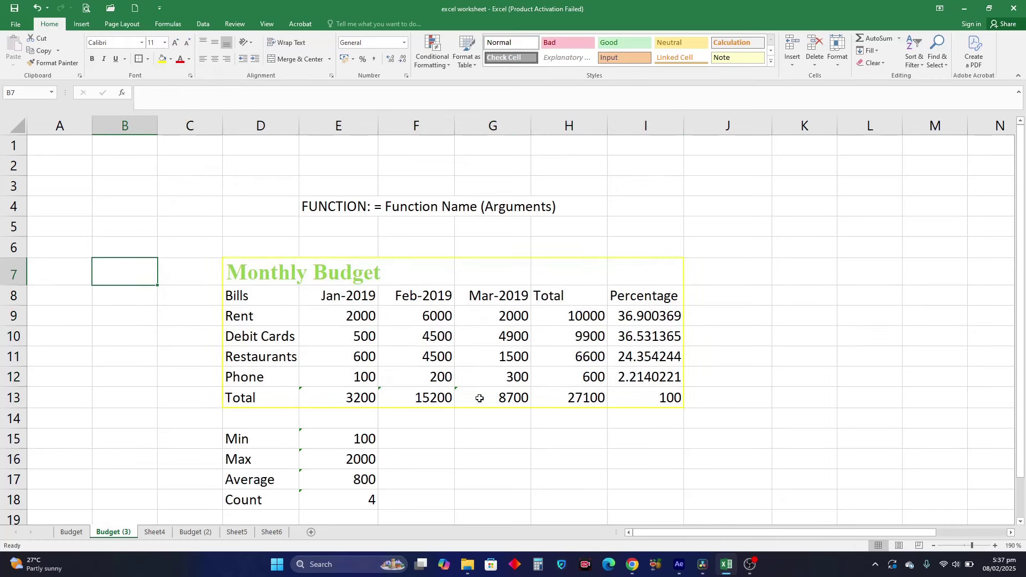
Set the border line color to standard red and draw a line beneath the Monthly Budget title row from column D to I
{"action": "left_click_drag", "start_coordinate": [258, 274], "coordinate": [668, 398]}
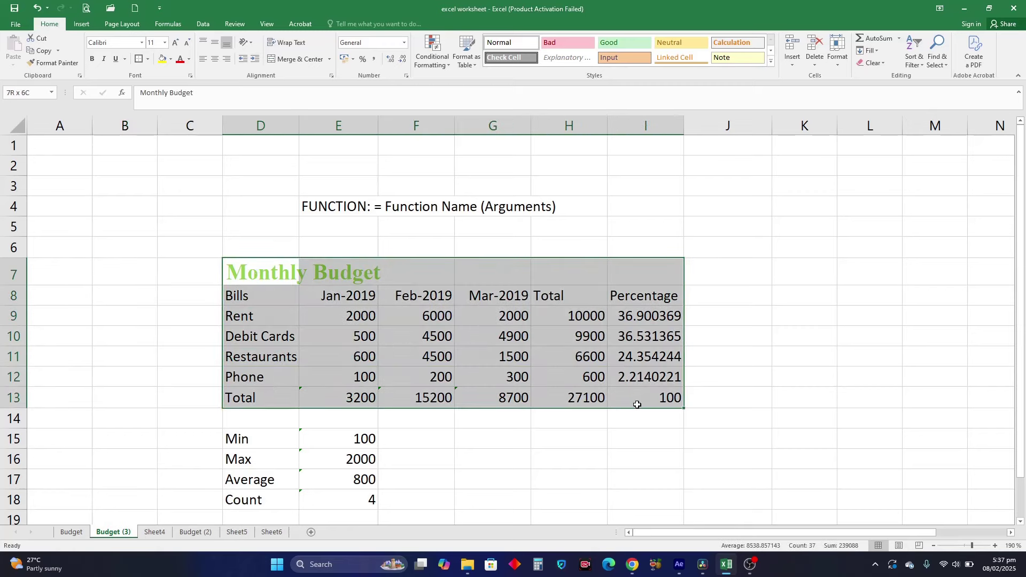
{"action": "left_click", "coordinate": [148, 59]}
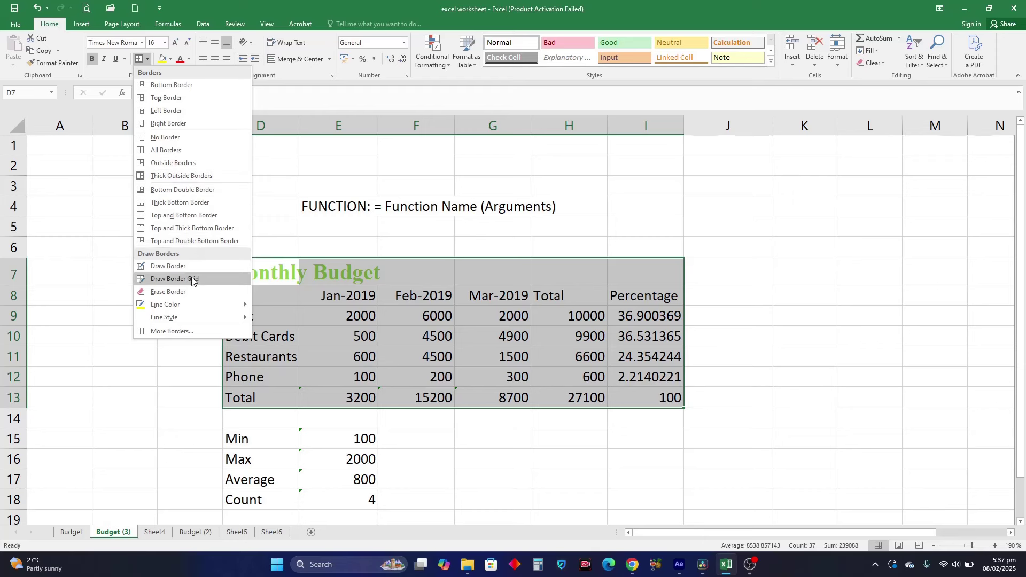
{"action": "mouse_move", "coordinate": [203, 303]}
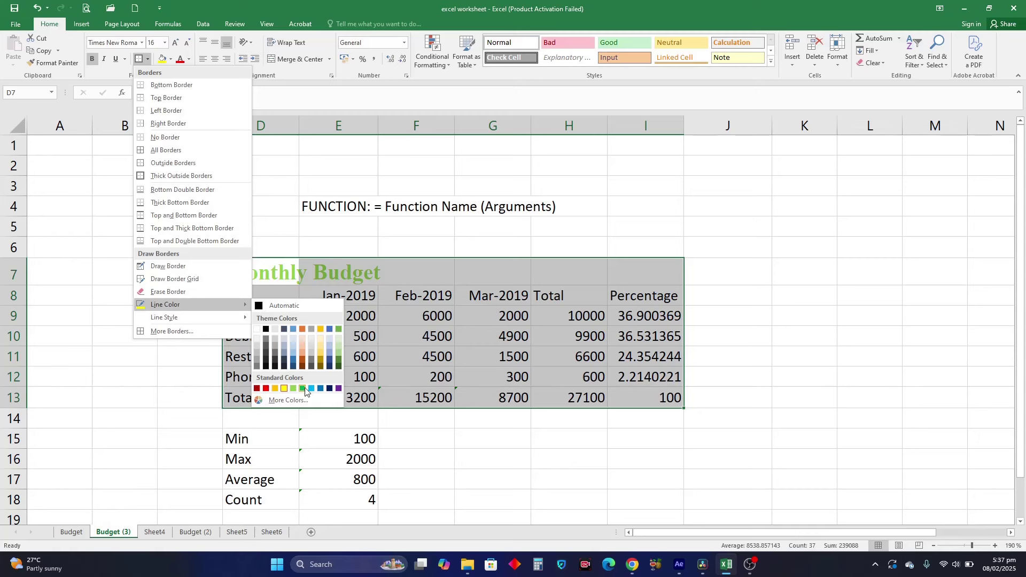
{"action": "left_click", "coordinate": [265, 389]}
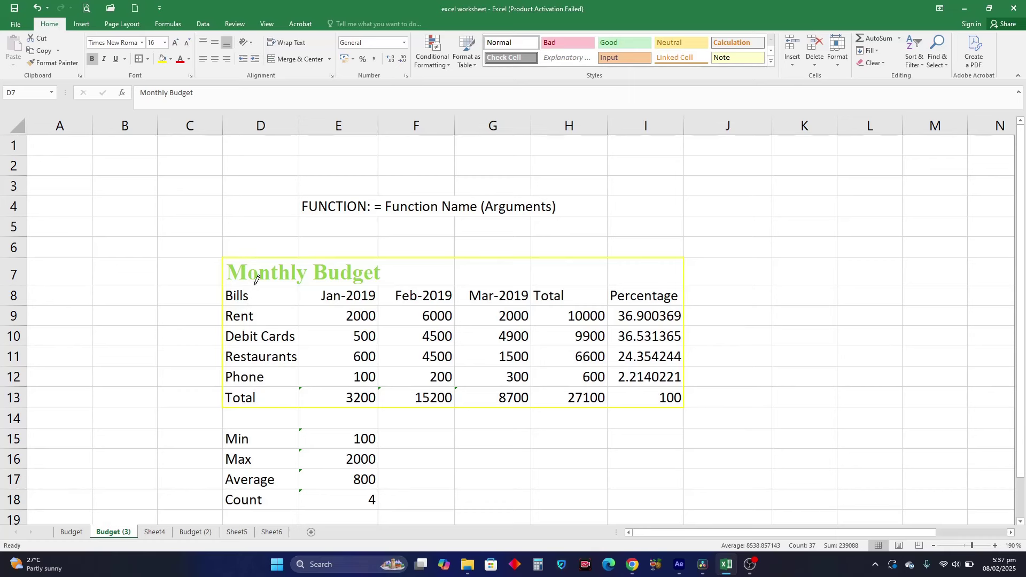
{"action": "left_click_drag", "start_coordinate": [257, 279], "coordinate": [630, 273]}
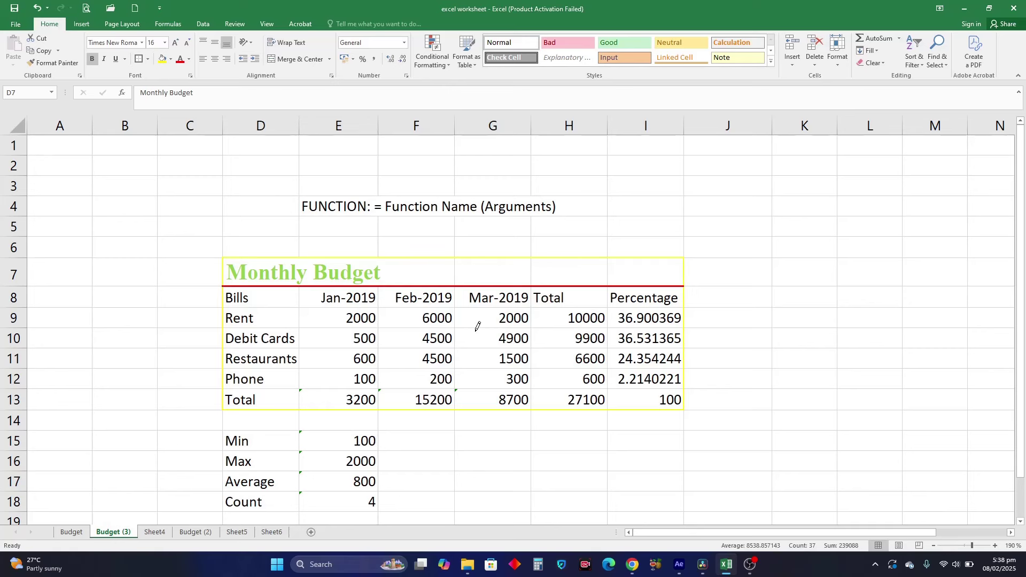
Draw red vertical borders between columns D and E, E and F, and F and G from row 8 to row 13, and stop drawing
{"action": "left_click_drag", "start_coordinate": [300, 283], "coordinate": [300, 381]}
{"action": "left_click_drag", "start_coordinate": [377, 287], "coordinate": [381, 390]}
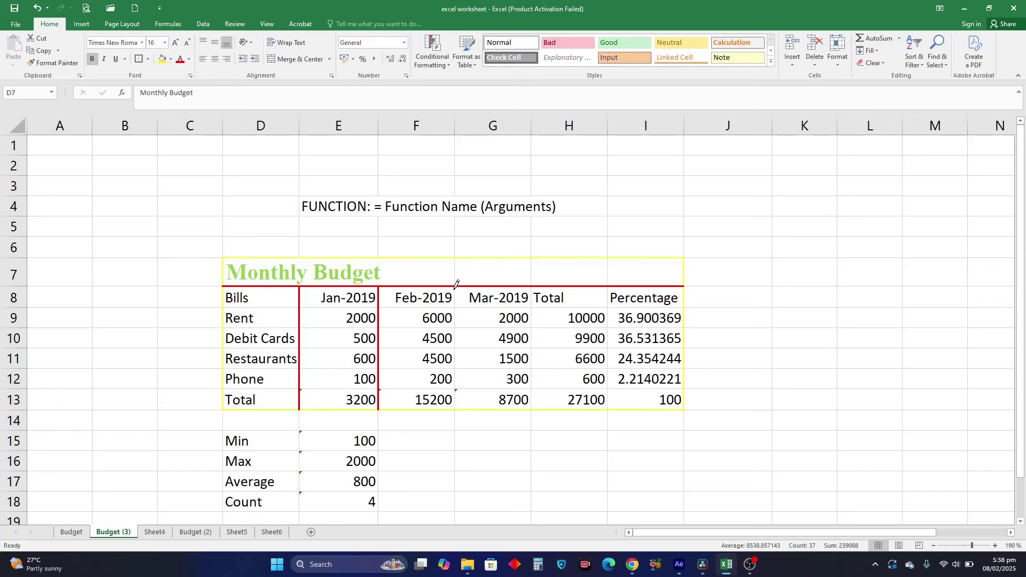
{"action": "left_click_drag", "start_coordinate": [457, 283], "coordinate": [455, 391]}
{"action": "key", "text": "Escape"}
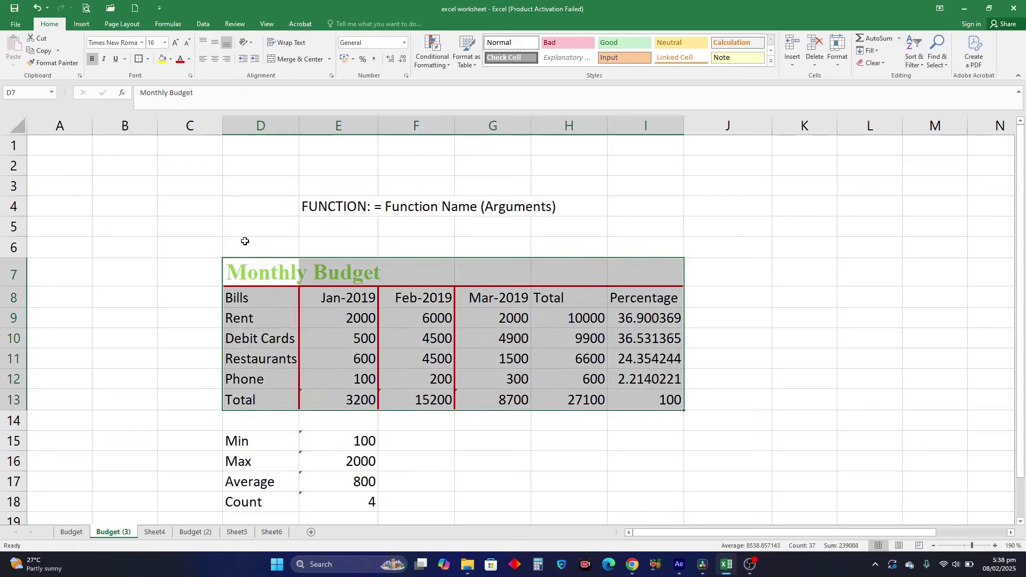
Draw a red border grid over all cells of the Monthly Budget table, D7:I13, and stop drawing
{"action": "left_click", "coordinate": [147, 59]}
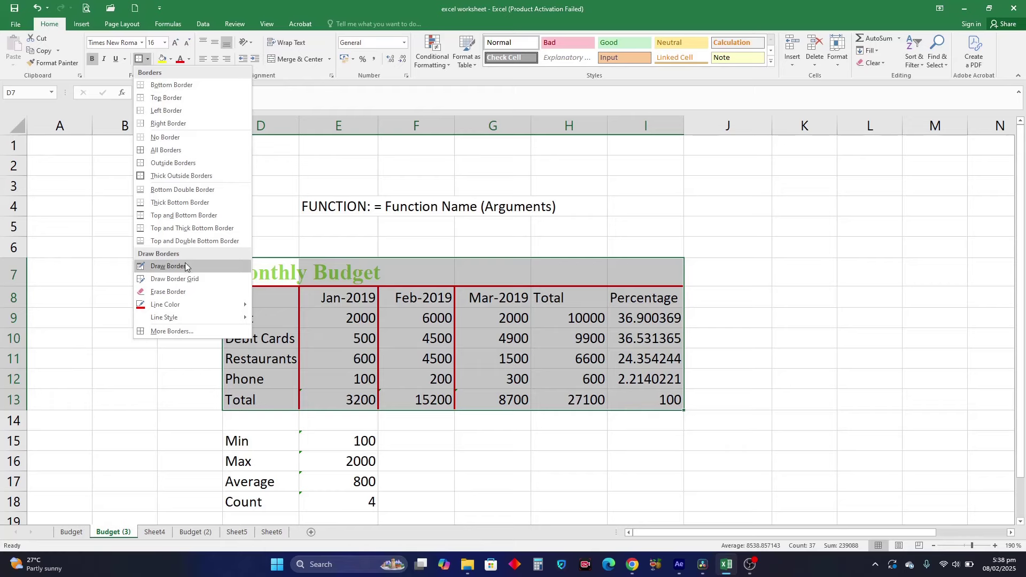
{"action": "mouse_move", "coordinate": [176, 303]}
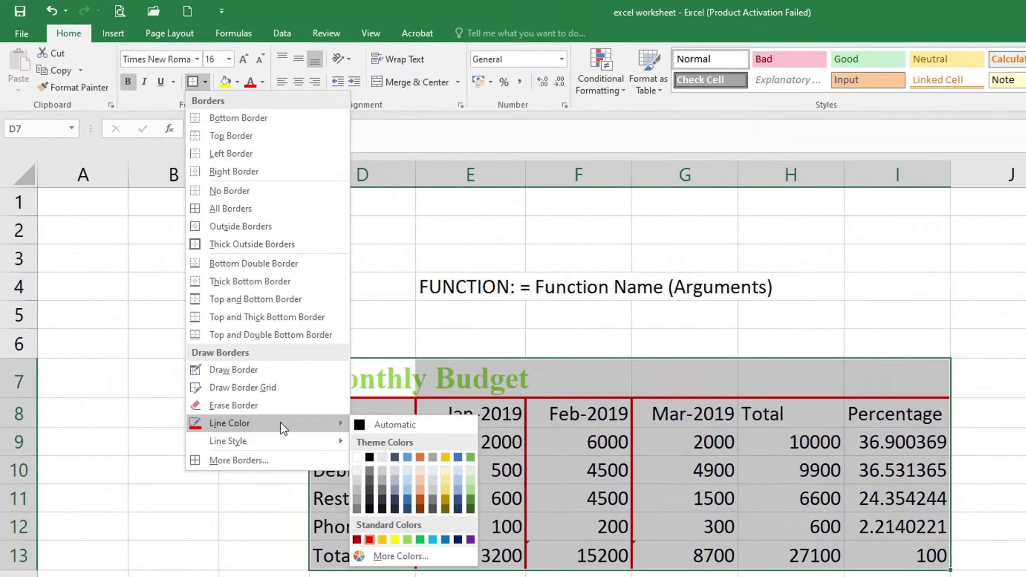
{"action": "left_click", "coordinate": [281, 384]}
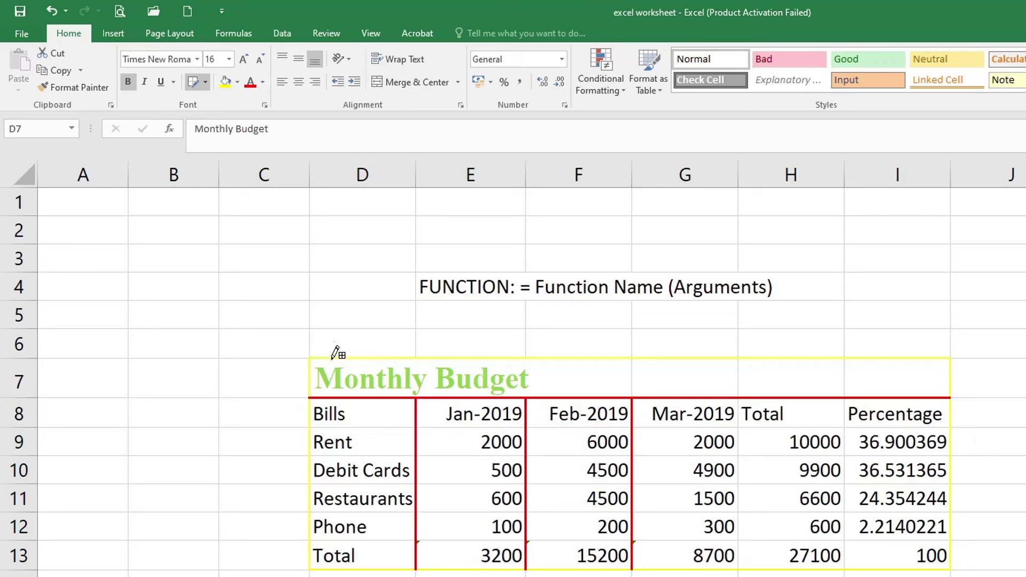
{"action": "mouse_move", "coordinate": [311, 361]}
{"action": "left_mouse_down"}
{"action": "mouse_move", "coordinate": [640, 373]}
{"action": "mouse_move", "coordinate": [891, 355]}
{"action": "mouse_move", "coordinate": [900, 376]}
{"action": "mouse_move", "coordinate": [887, 472]}
{"action": "left_mouse_up"}
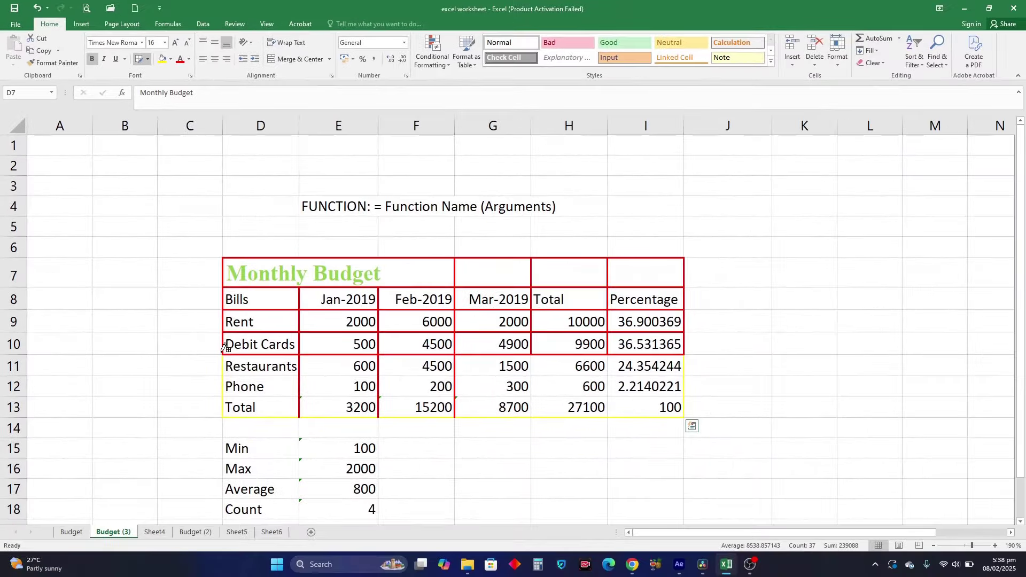
{"action": "mouse_move", "coordinate": [264, 407]}
{"action": "left_mouse_down"}
{"action": "mouse_move", "coordinate": [304, 429]}
{"action": "mouse_move", "coordinate": [428, 443]}
{"action": "left_mouse_up"}
{"action": "mouse_move", "coordinate": [363, 376]}
{"action": "left_mouse_down"}
{"action": "mouse_move", "coordinate": [640, 368]}
{"action": "mouse_move", "coordinate": [658, 396]}
{"action": "left_mouse_up"}
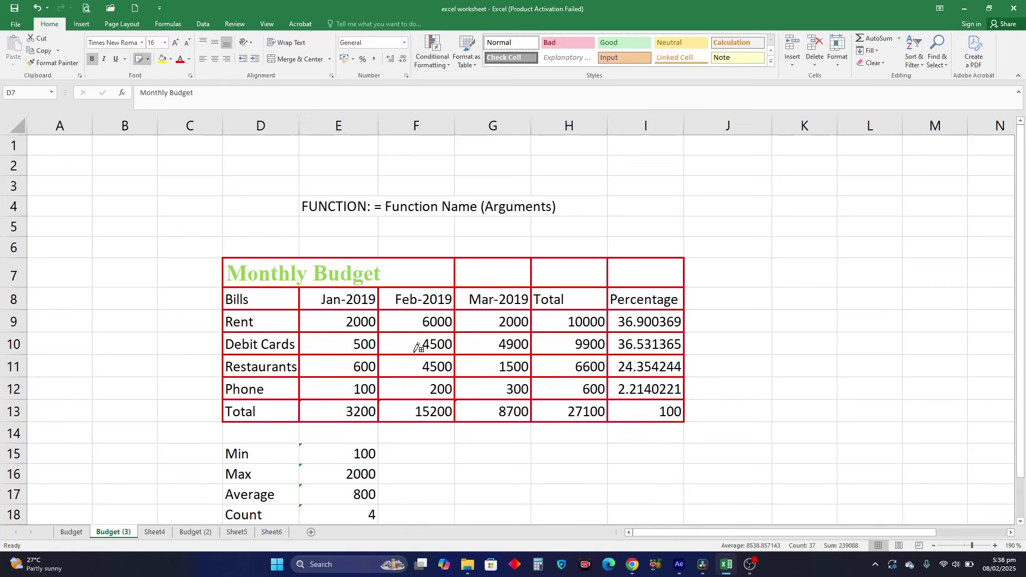
{"action": "key", "text": "Escape"}
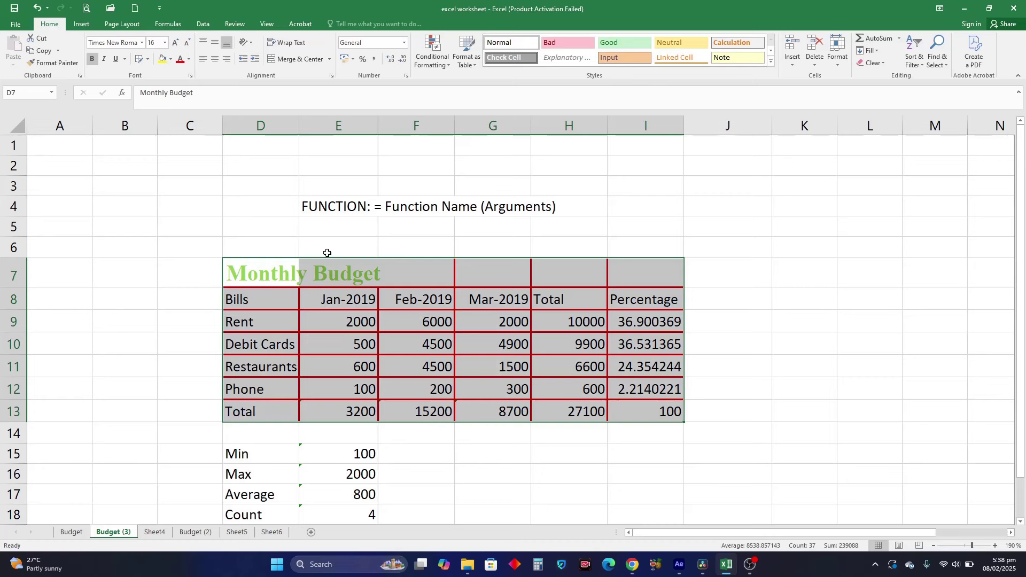
Choose a dashed line style and draw red dashed borders along all four outer edges of D7:I13, and stop drawing
{"action": "left_click", "coordinate": [149, 59]}
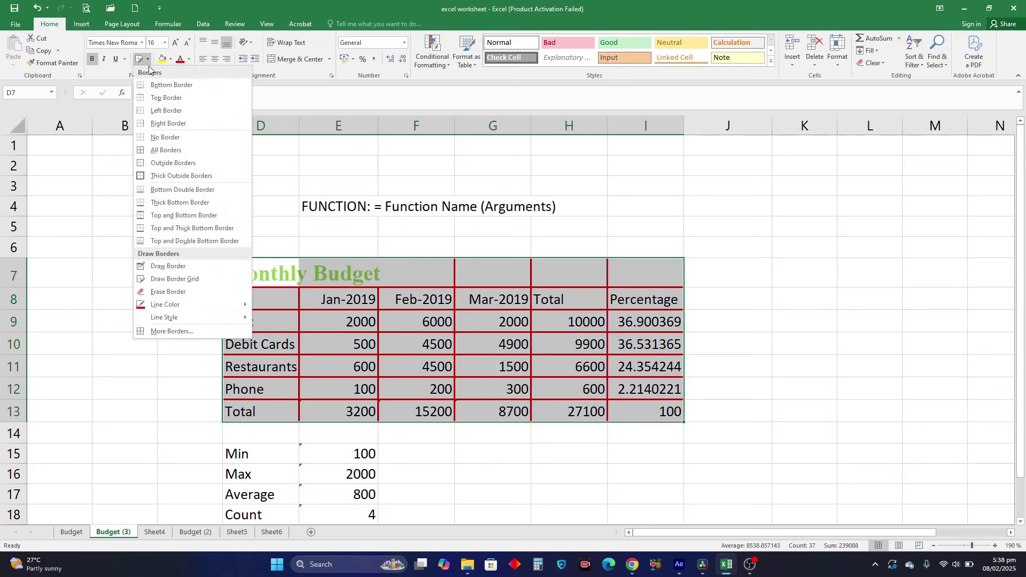
{"action": "mouse_move", "coordinate": [207, 320]}
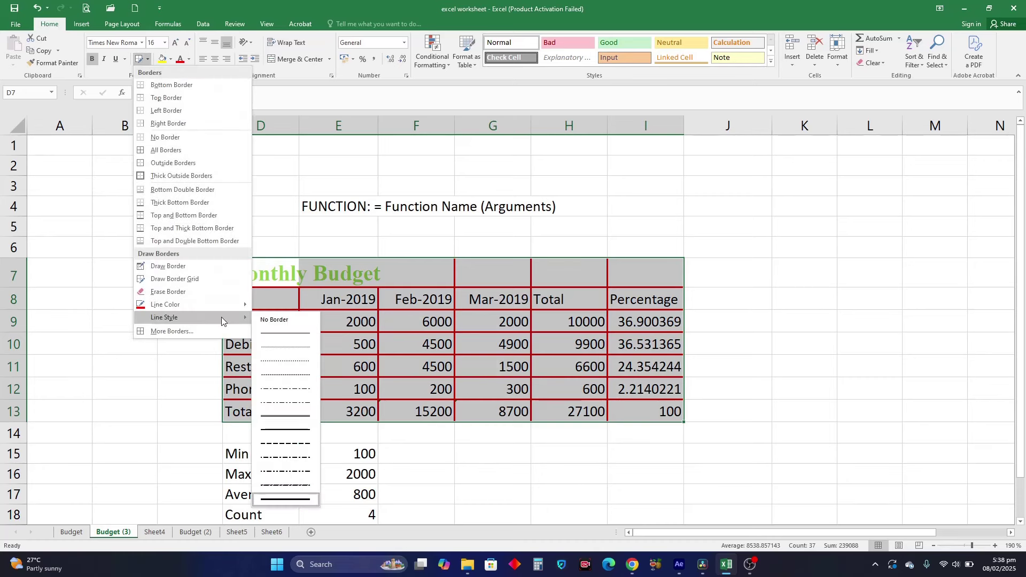
{"action": "left_click", "coordinate": [294, 451]}
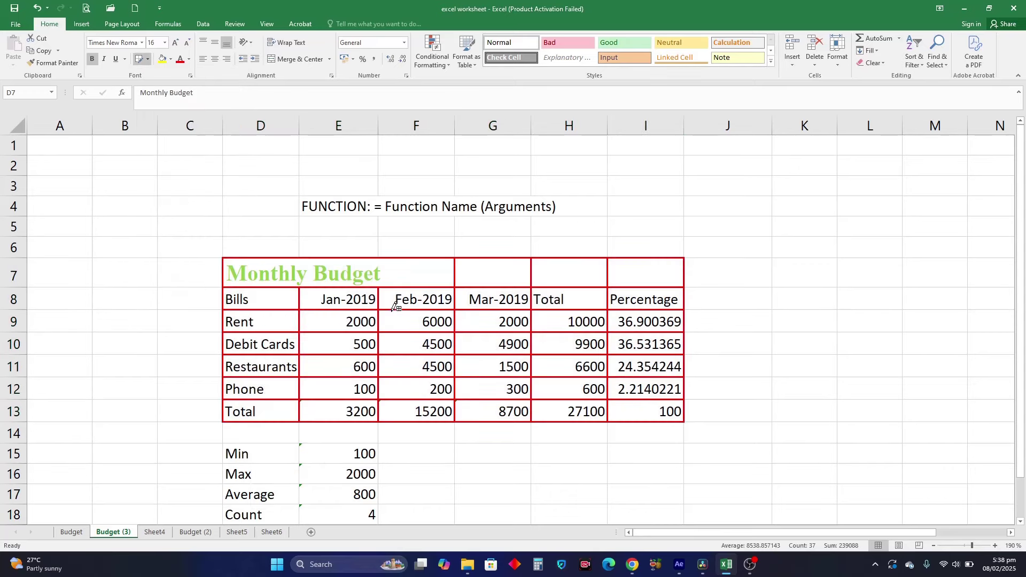
{"action": "left_click_drag", "start_coordinate": [223, 259], "coordinate": [234, 417]}
{"action": "left_click_drag", "start_coordinate": [226, 421], "coordinate": [226, 420]}
{"action": "left_click_drag", "start_coordinate": [687, 255], "coordinate": [685, 418]}
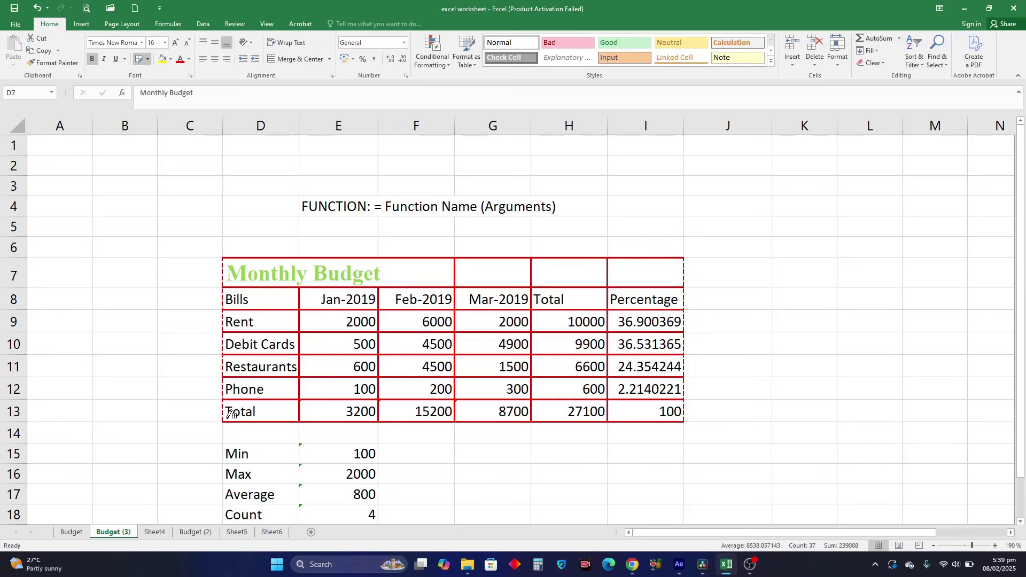
{"action": "left_click_drag", "start_coordinate": [226, 416], "coordinate": [669, 413]}
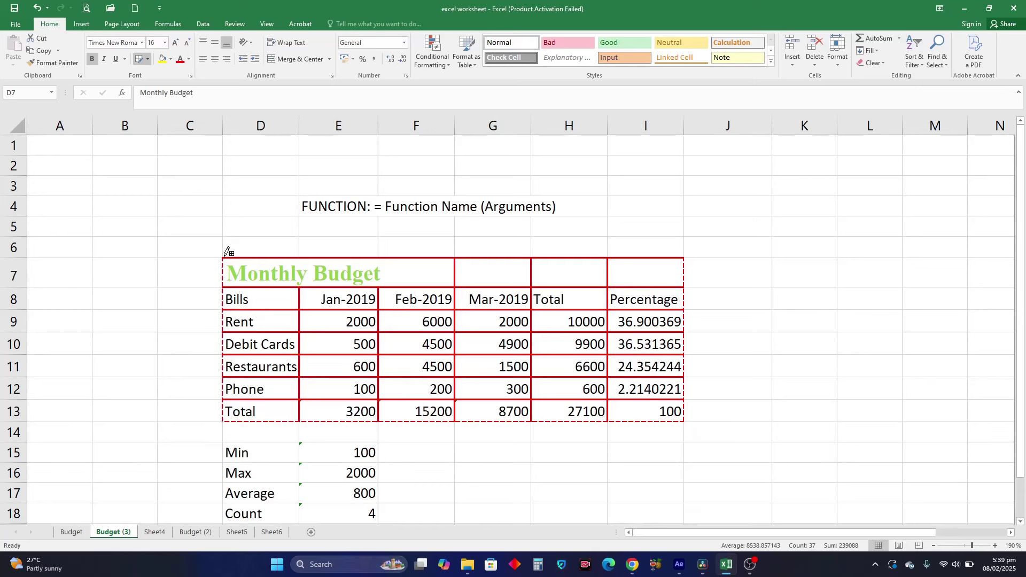
{"action": "left_click_drag", "start_coordinate": [296, 253], "coordinate": [667, 247]}
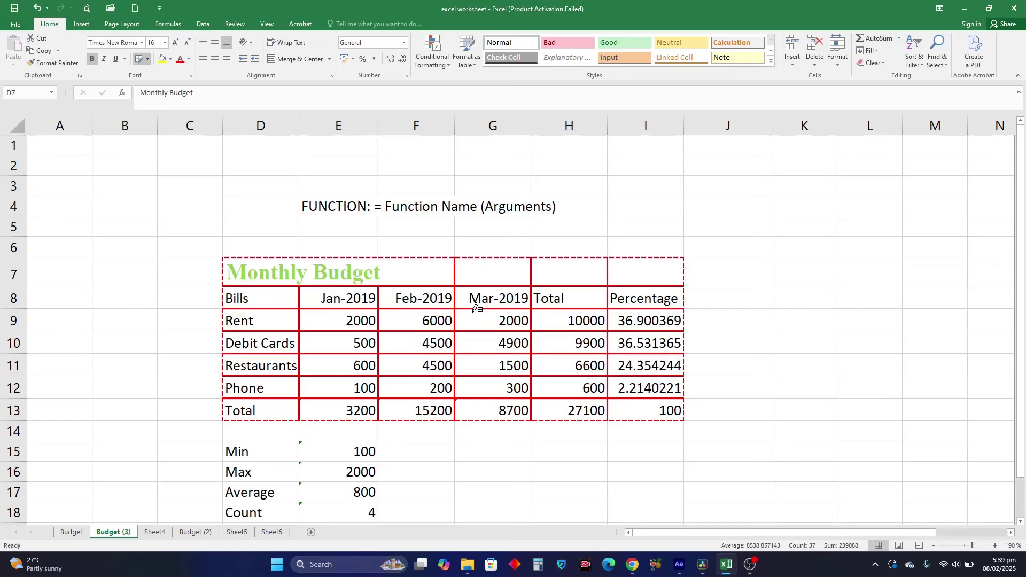
{"action": "key", "text": "Escape"}
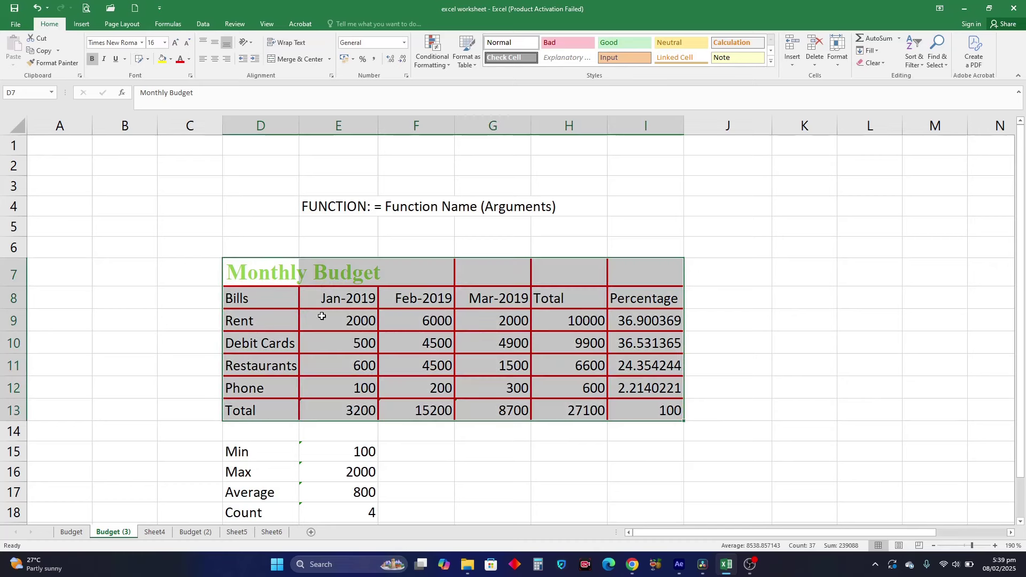
In the detailed border settings for D7:I13, choose a thick solid black line and clear the existing borders with the None preset
{"action": "left_click", "coordinate": [147, 59]}
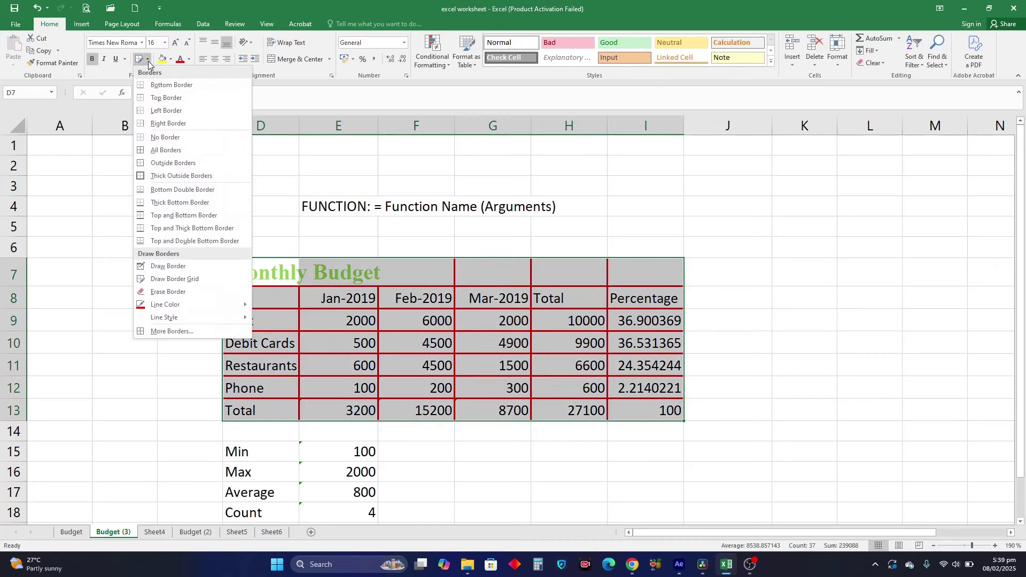
{"action": "mouse_move", "coordinate": [200, 319]}
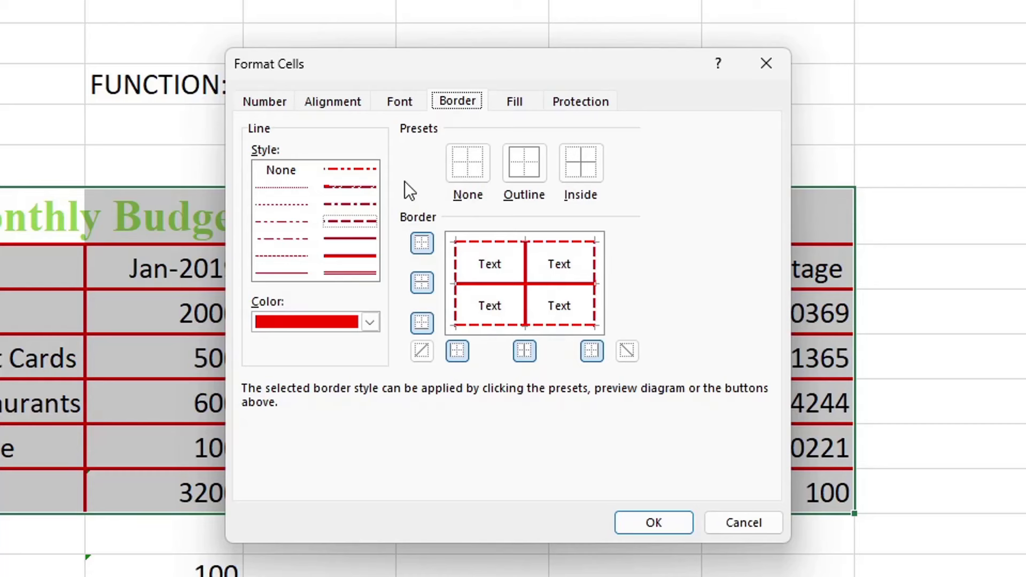
{"action": "left_click", "coordinate": [349, 256]}
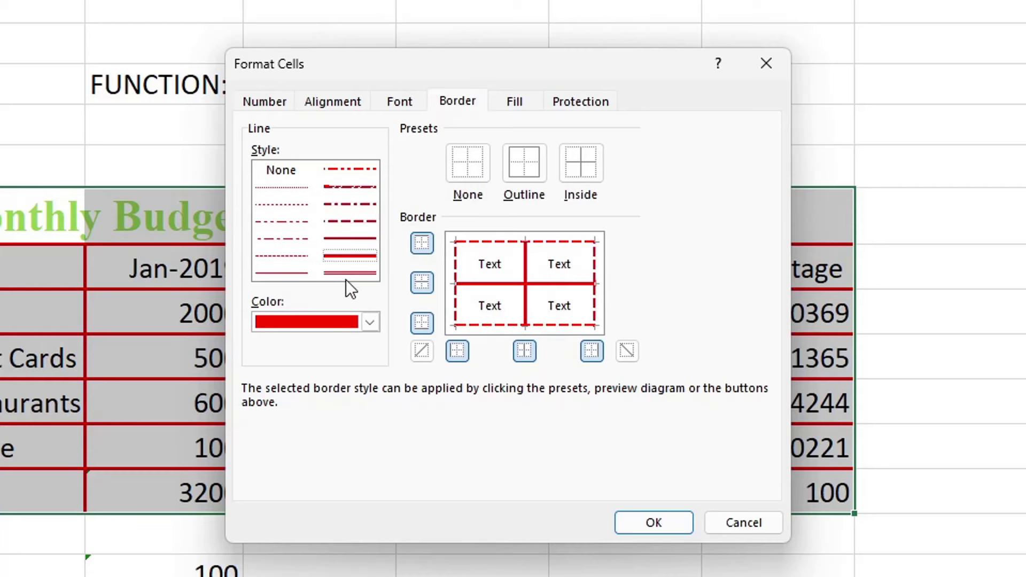
{"action": "left_click", "coordinate": [370, 323]}
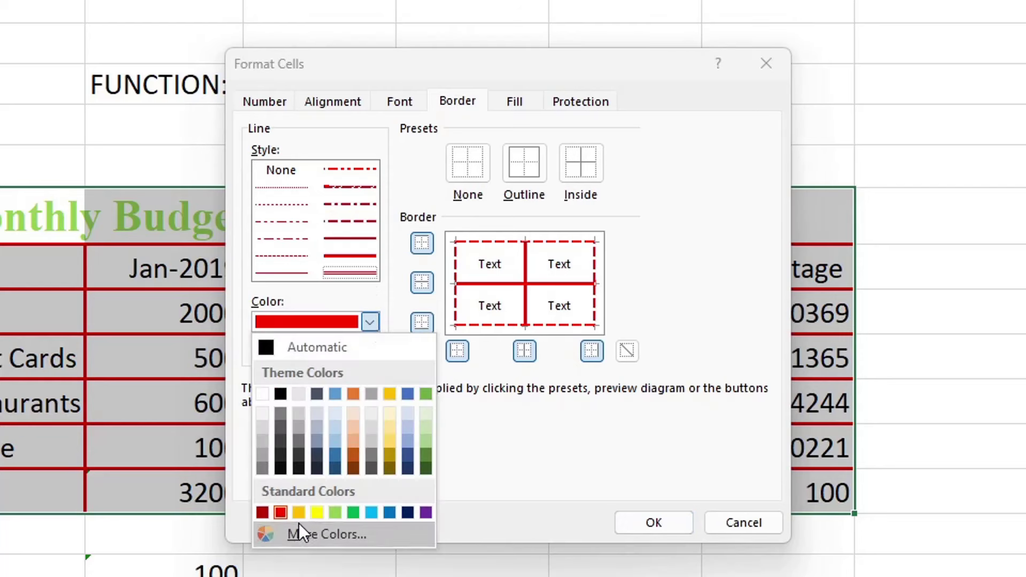
{"action": "left_click", "coordinate": [281, 395]}
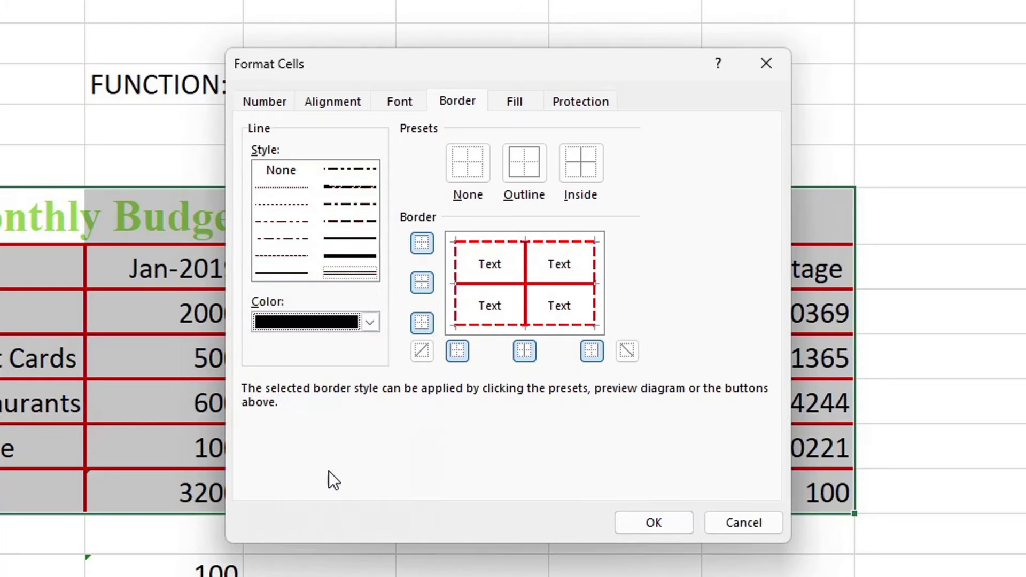
{"action": "left_click", "coordinate": [355, 257]}
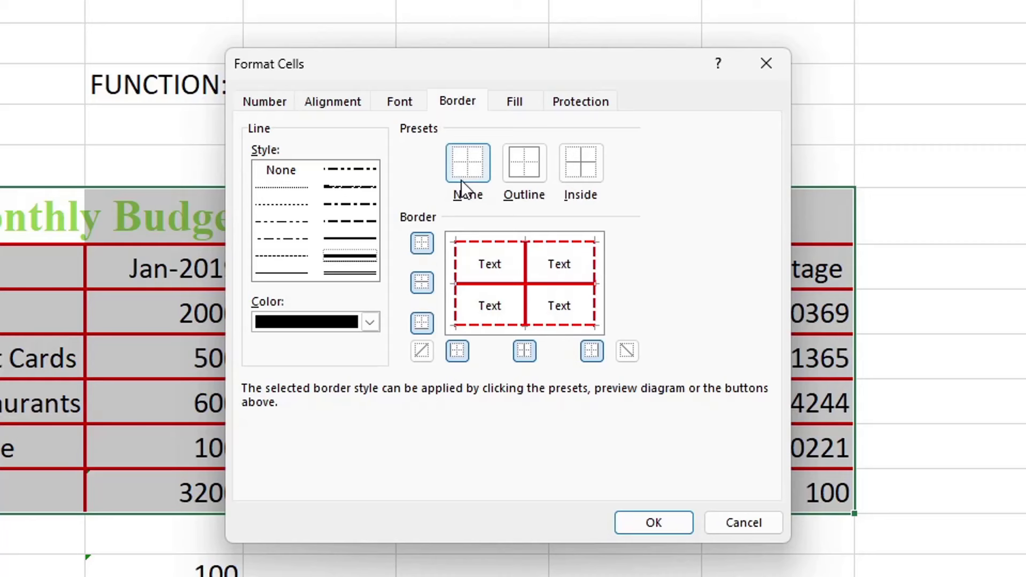
{"action": "left_click", "coordinate": [466, 159]}
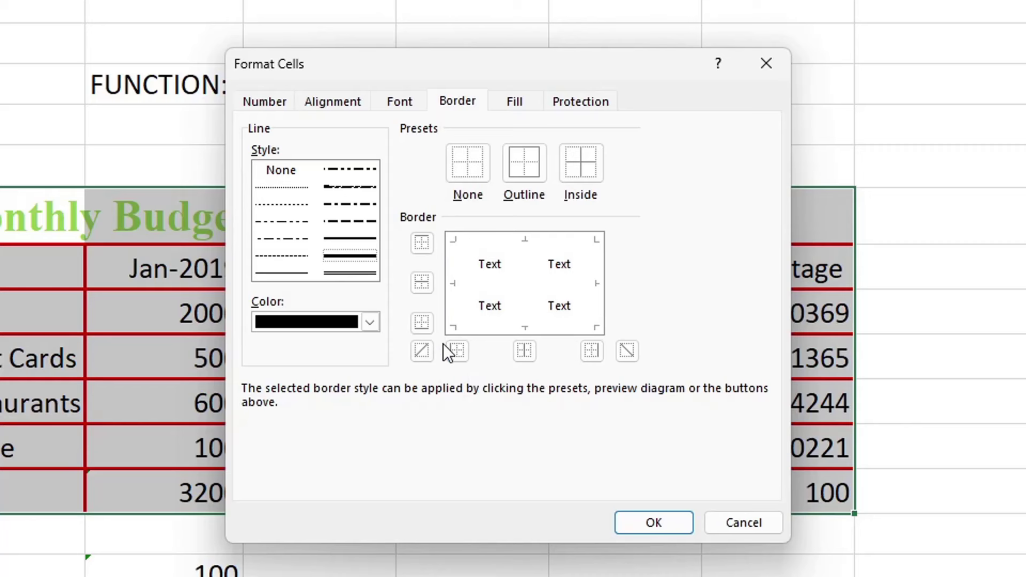
Add thick black vertical borders to the inside, right edge and left edge of the selected table
{"action": "left_click", "coordinate": [522, 351]}
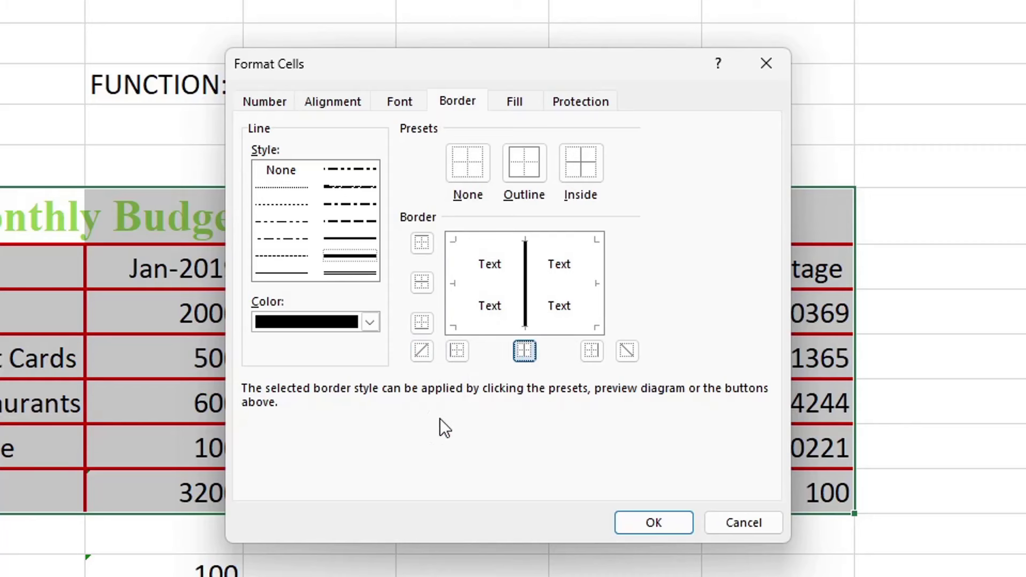
{"action": "left_click", "coordinate": [594, 353]}
{"action": "left_click", "coordinate": [457, 352]}
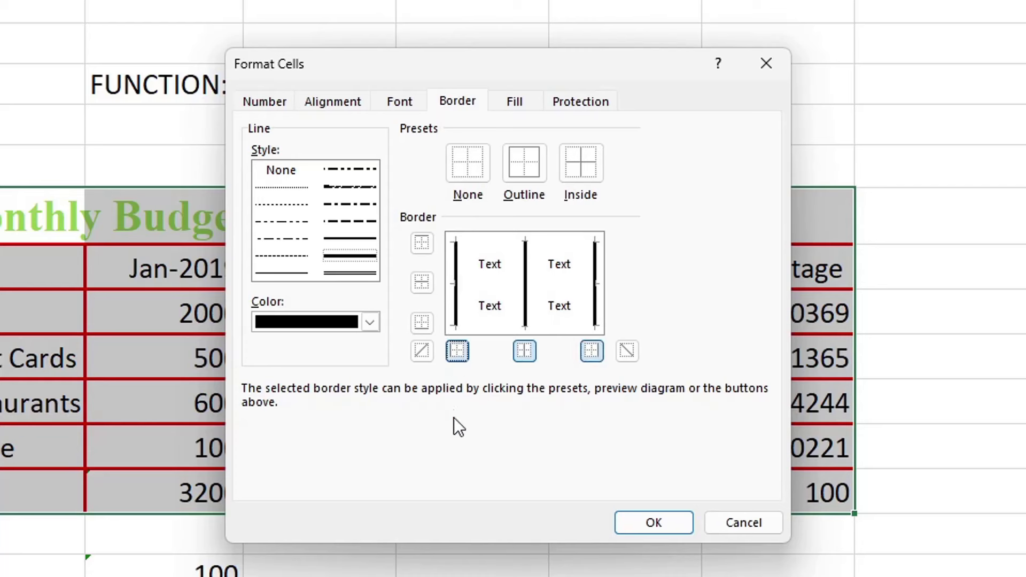
Try the upward and downward diagonal borders one after the other, removing each again
{"action": "left_click", "coordinate": [425, 351]}
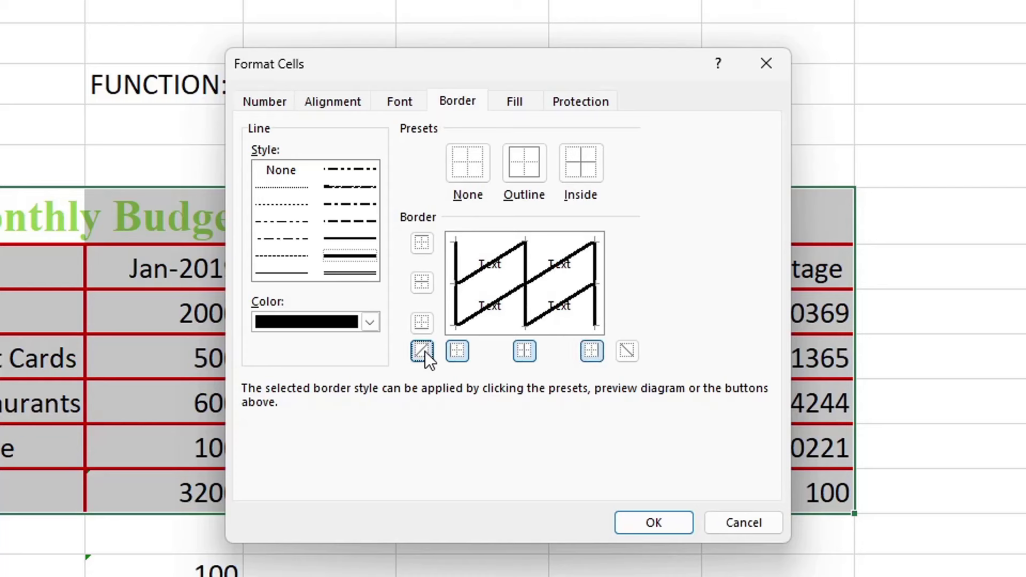
{"action": "left_click", "coordinate": [425, 351]}
{"action": "left_click", "coordinate": [626, 351]}
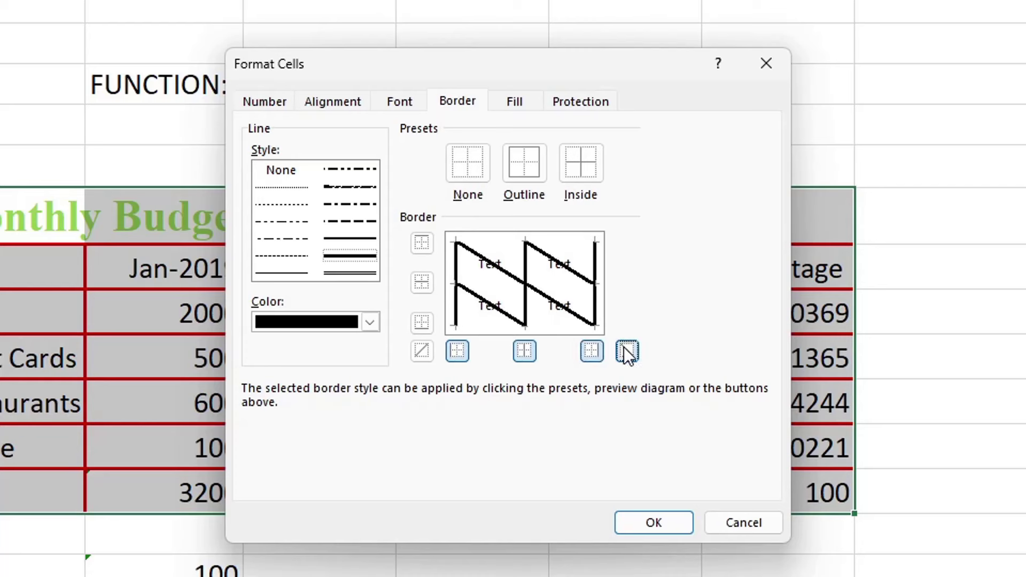
{"action": "left_click", "coordinate": [626, 351]}
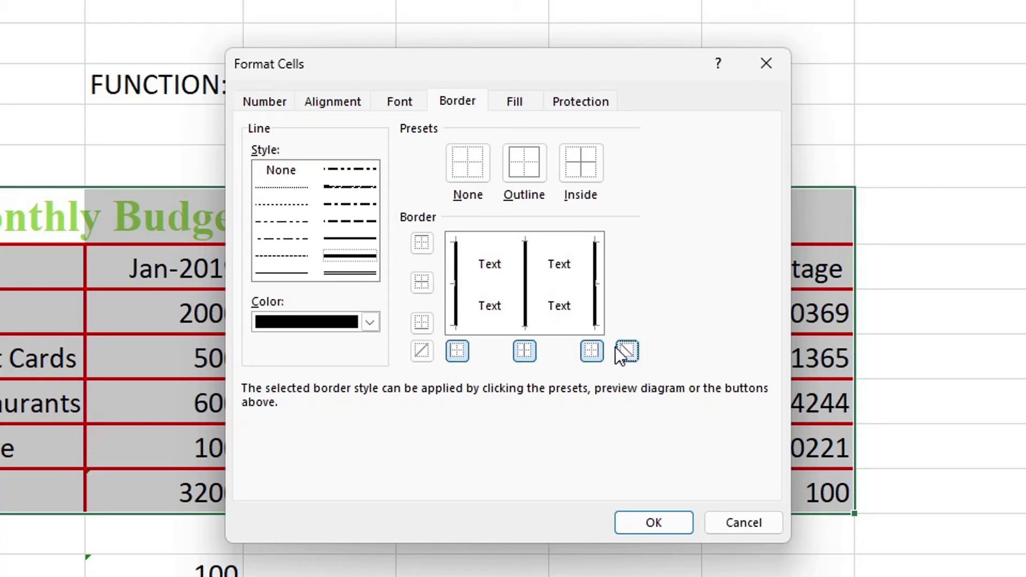
Add thick black horizontal borders to the bottom edge, inside and top edge of the selected table
{"action": "left_click", "coordinate": [418, 324]}
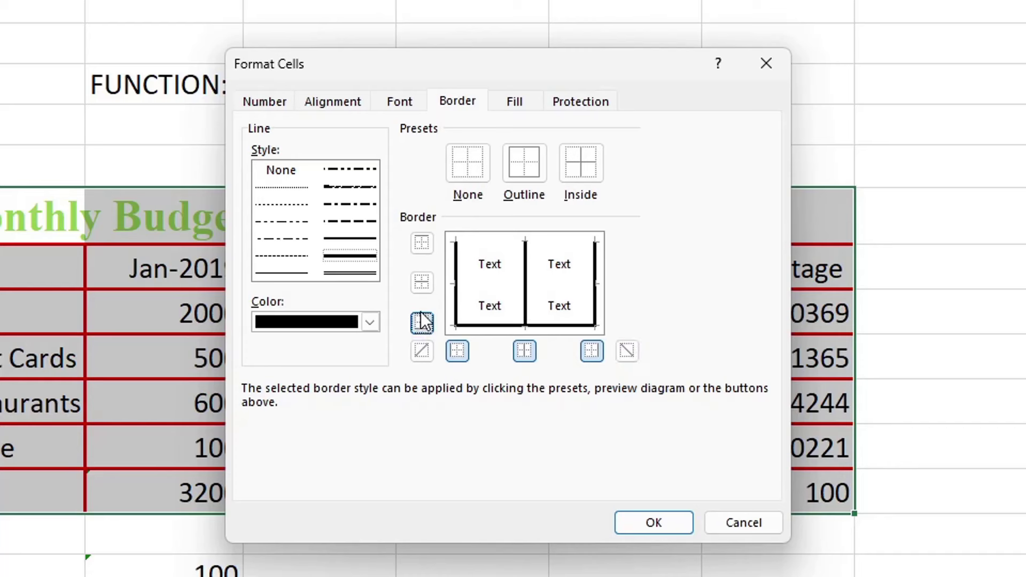
{"action": "left_click", "coordinate": [422, 283]}
{"action": "left_click", "coordinate": [422, 240]}
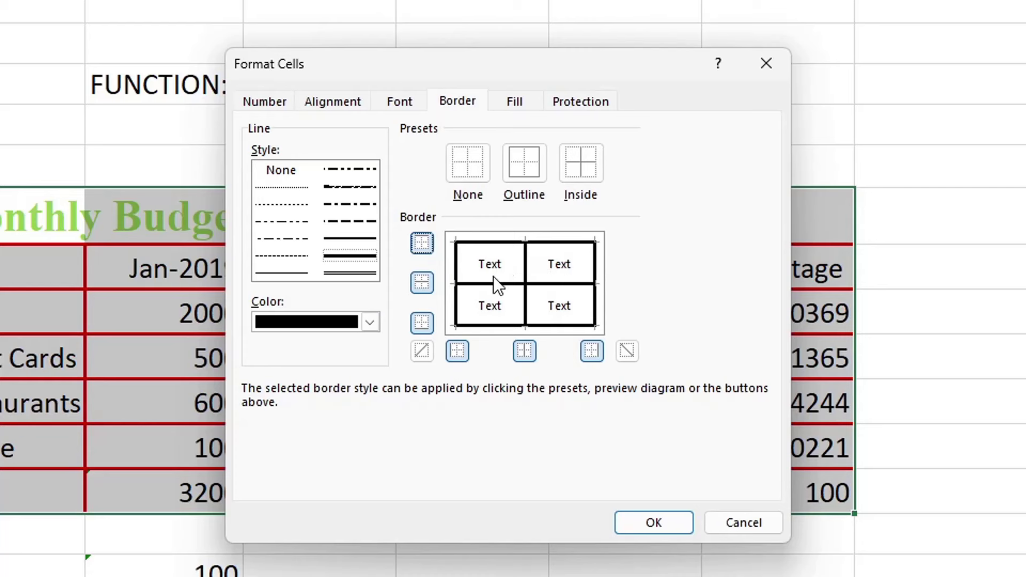
Switch to a yellow double line for the table's left and right edges, apply the border settings and deselect the table
{"action": "left_click", "coordinate": [370, 322]}
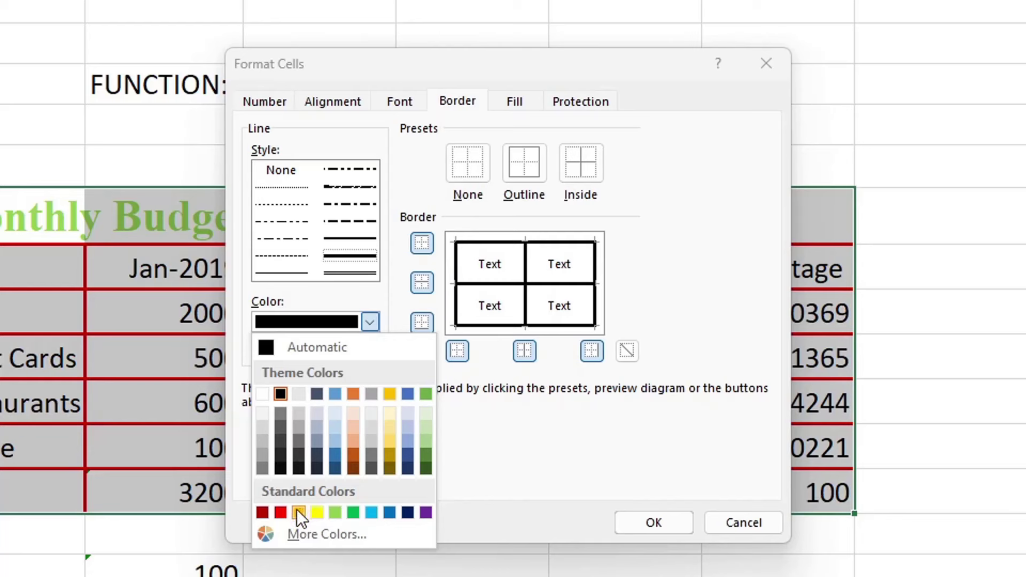
{"action": "left_click", "coordinate": [317, 513]}
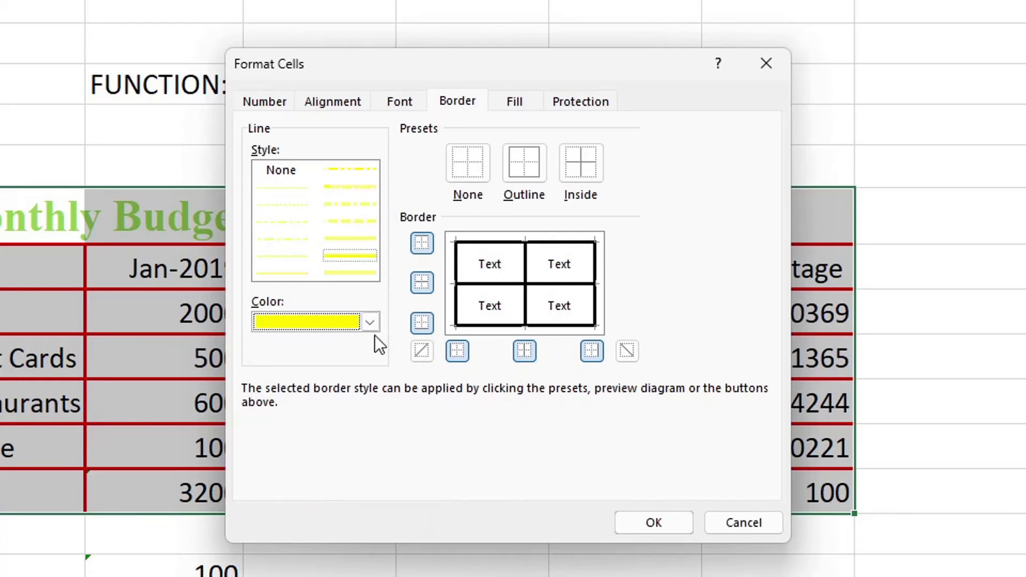
{"action": "left_click", "coordinate": [351, 273]}
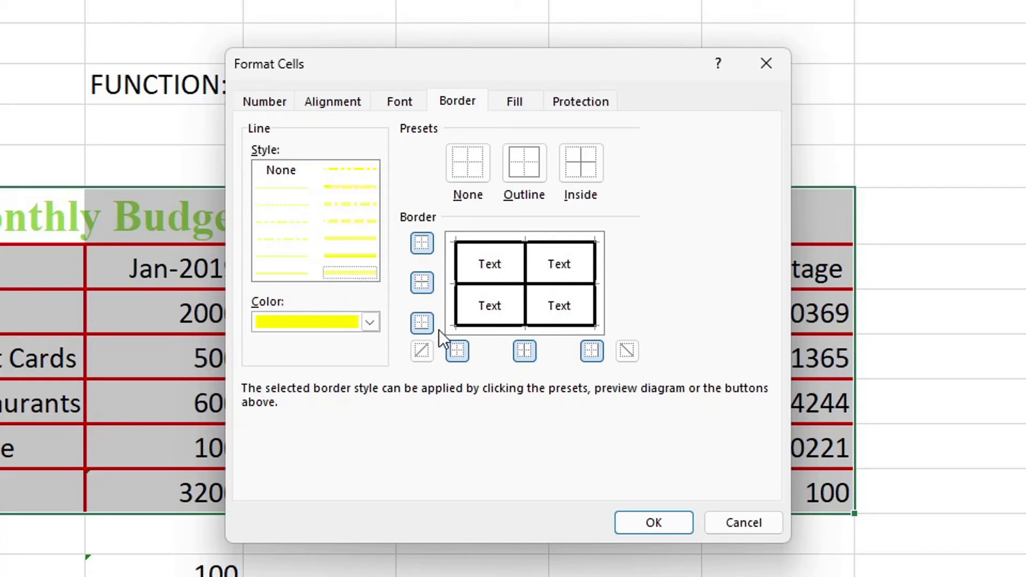
{"action": "left_click", "coordinate": [457, 351]}
{"action": "left_click", "coordinate": [457, 351]}
{"action": "left_click", "coordinate": [458, 351]}
{"action": "left_click", "coordinate": [585, 351]}
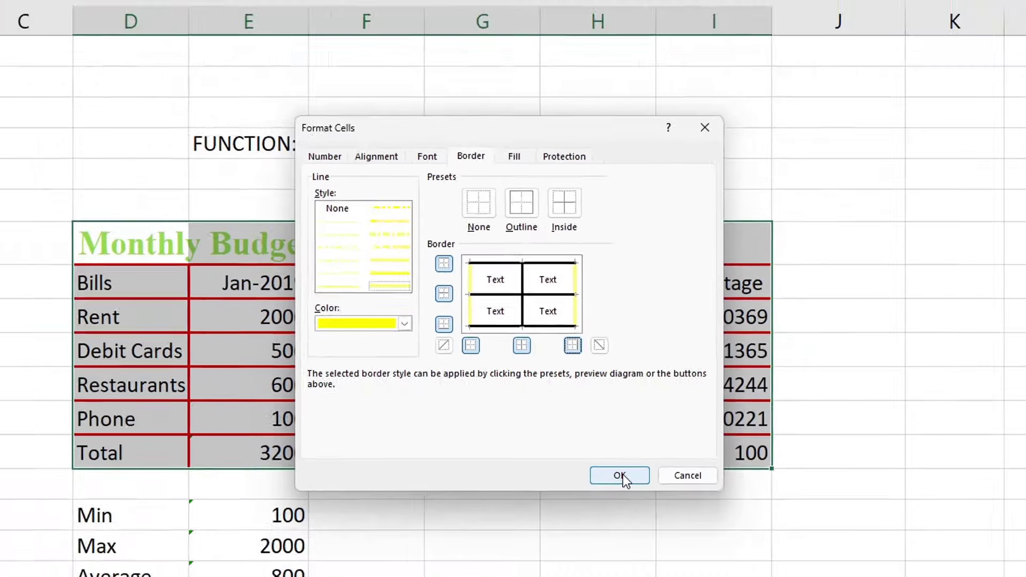
{"action": "left_click", "coordinate": [655, 523]}
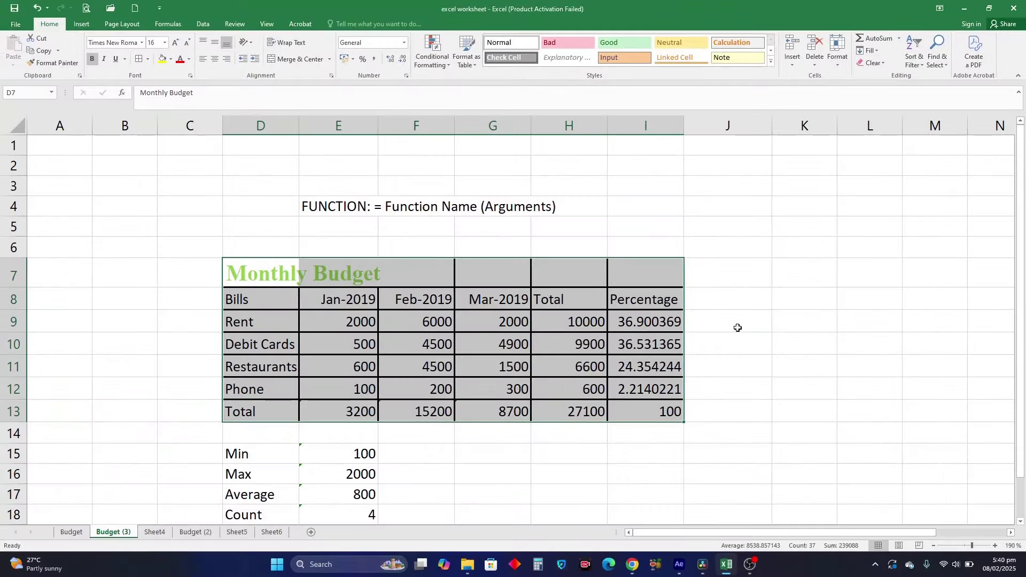
{"action": "left_click", "coordinate": [740, 336]}
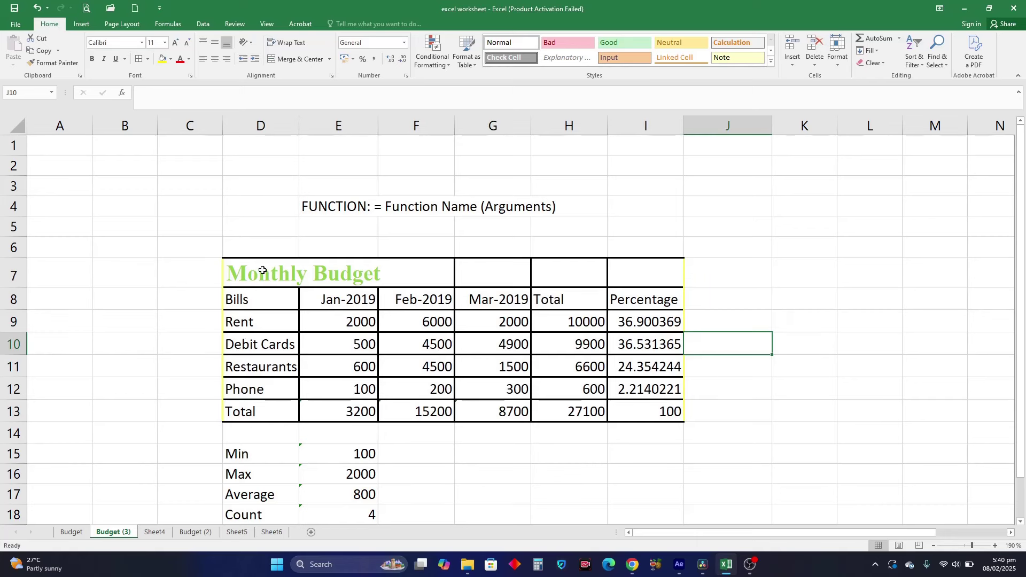
Remove all borders from the Monthly Budget table D7:I13 with the None preset in the detailed border settings, and deselect the table
{"action": "left_click_drag", "start_coordinate": [262, 272], "coordinate": [655, 415]}
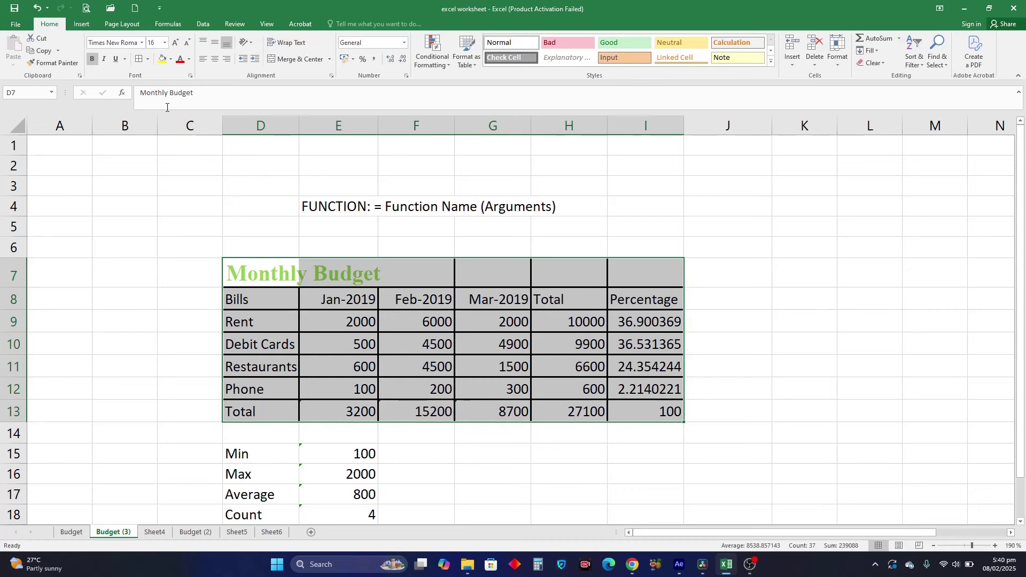
{"action": "left_click", "coordinate": [149, 59]}
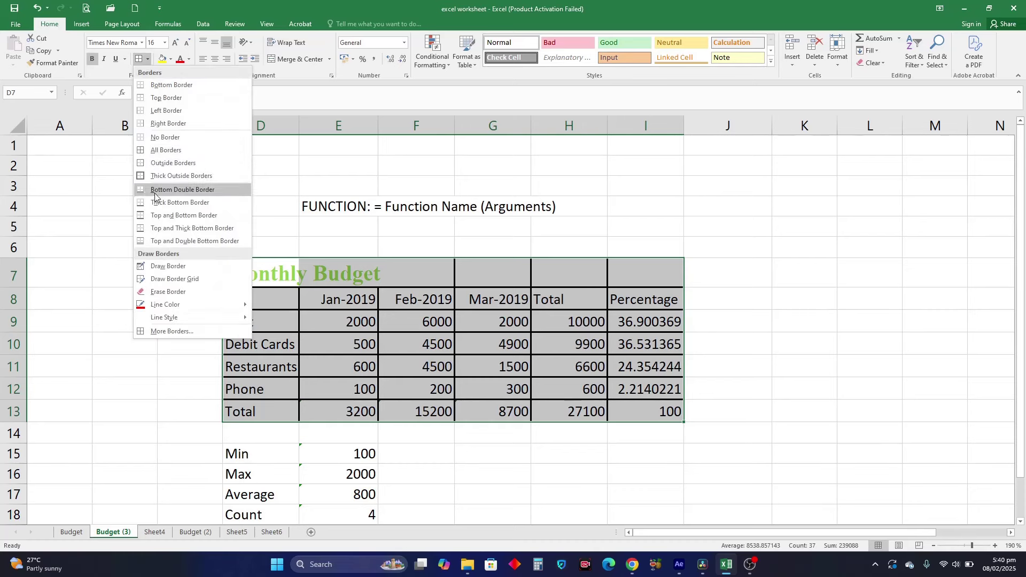
{"action": "left_click", "coordinate": [196, 331]}
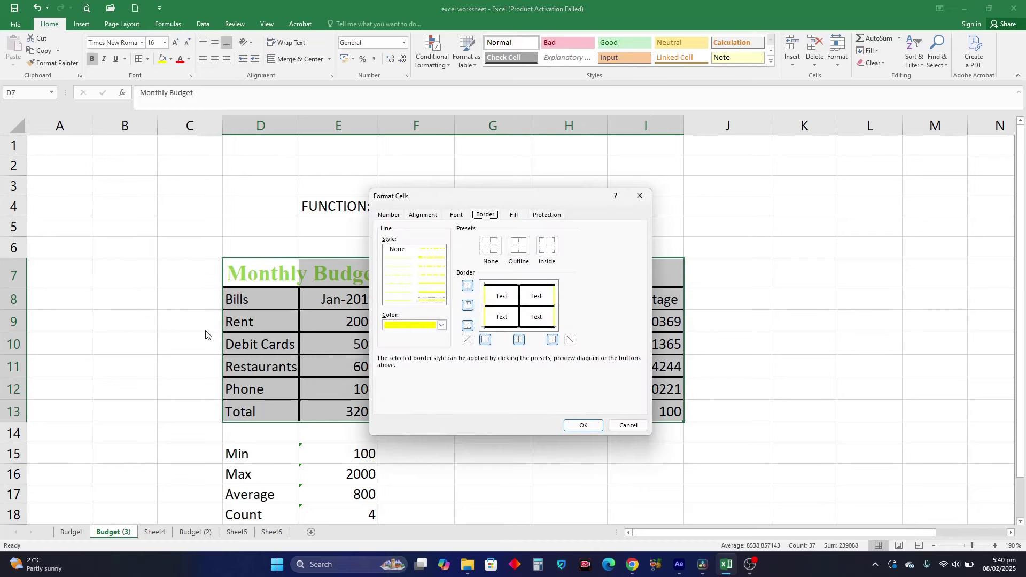
{"action": "left_click", "coordinate": [490, 247]}
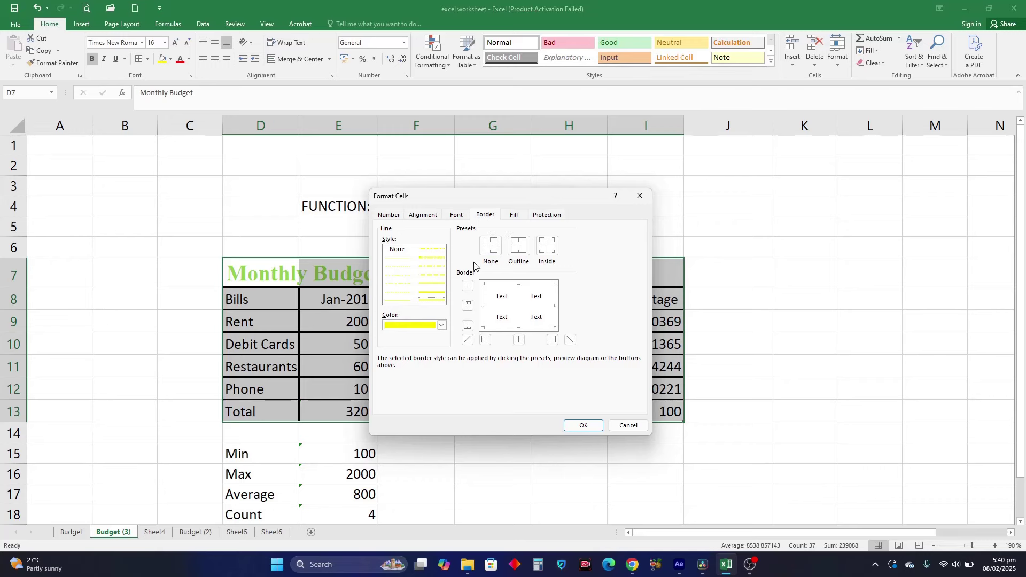
{"action": "left_click", "coordinate": [583, 426]}
{"action": "left_click", "coordinate": [748, 337]}
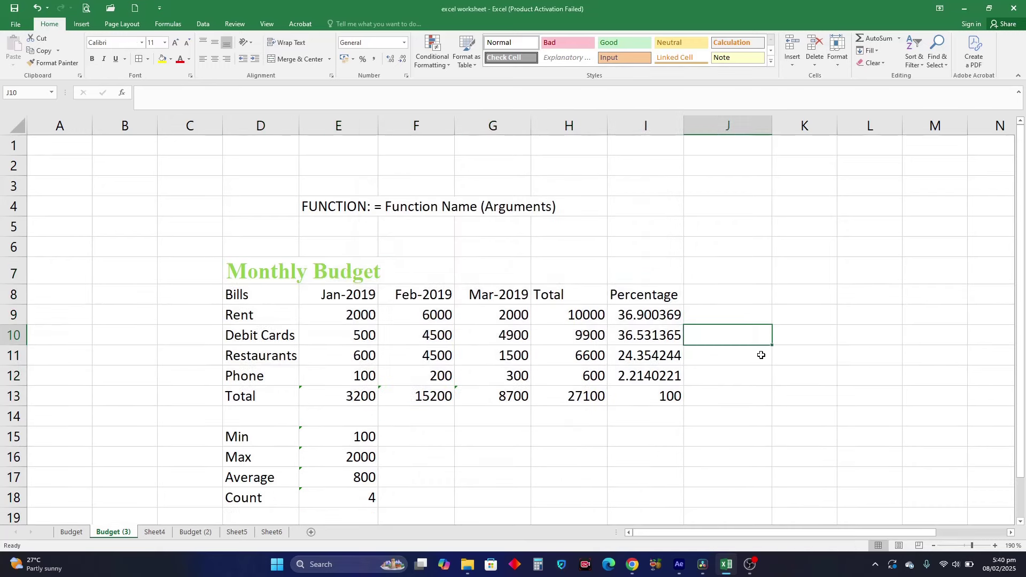
Apply thick black Outline and Inside borders to the whole table D7:I13 through the detailed border settings, and deselect it
{"action": "left_click_drag", "start_coordinate": [267, 271], "coordinate": [641, 404]}
{"action": "left_click", "coordinate": [147, 58]}
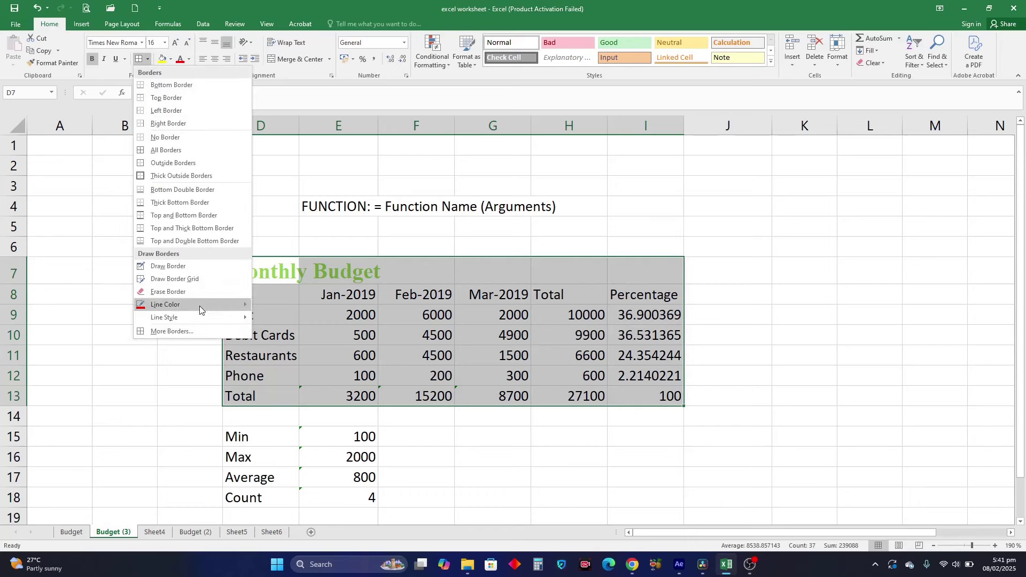
{"action": "left_click", "coordinate": [204, 330]}
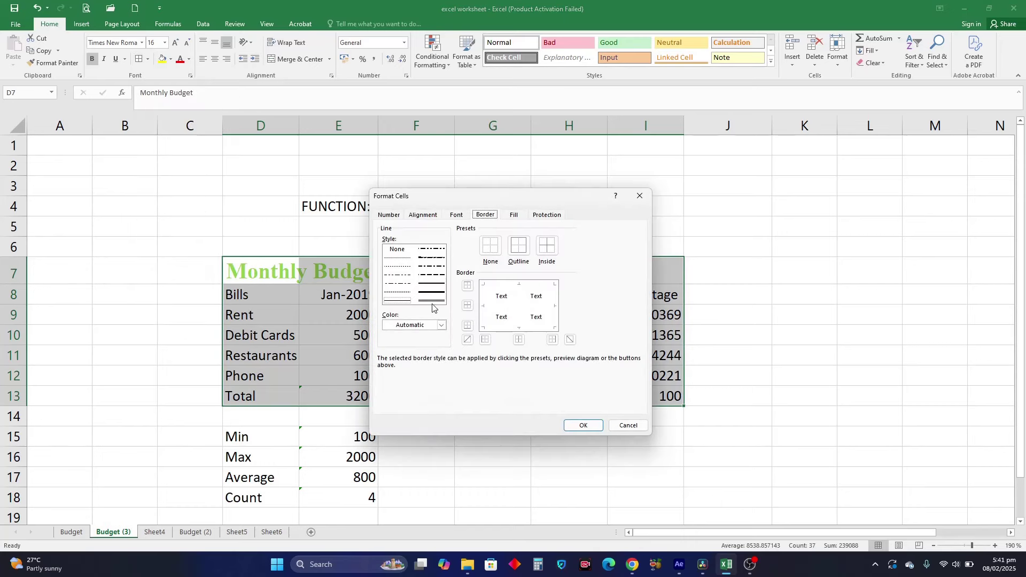
{"action": "left_click", "coordinate": [435, 293]}
{"action": "left_click", "coordinate": [442, 325]}
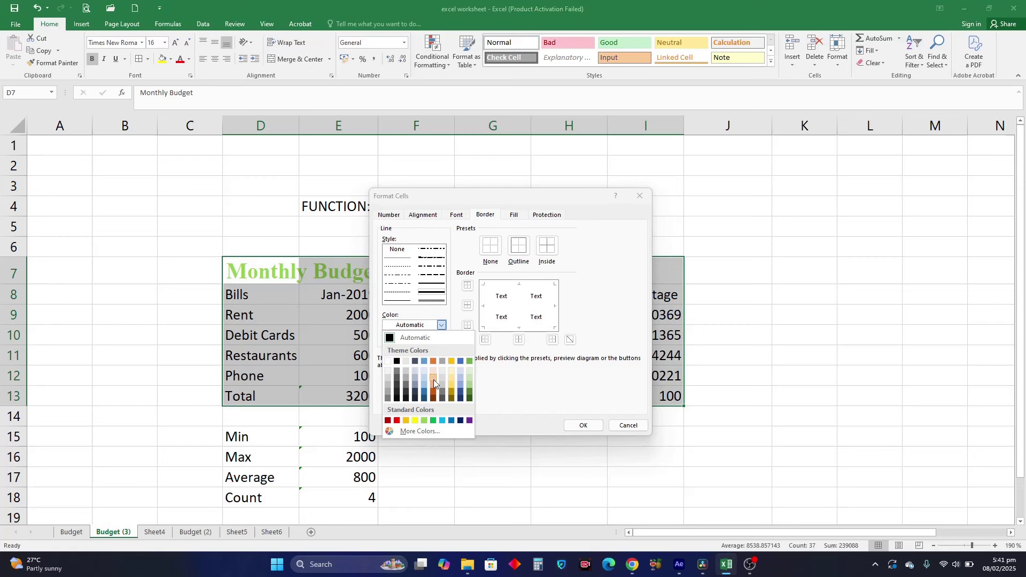
{"action": "left_click", "coordinate": [396, 361]}
{"action": "left_click", "coordinate": [516, 246]}
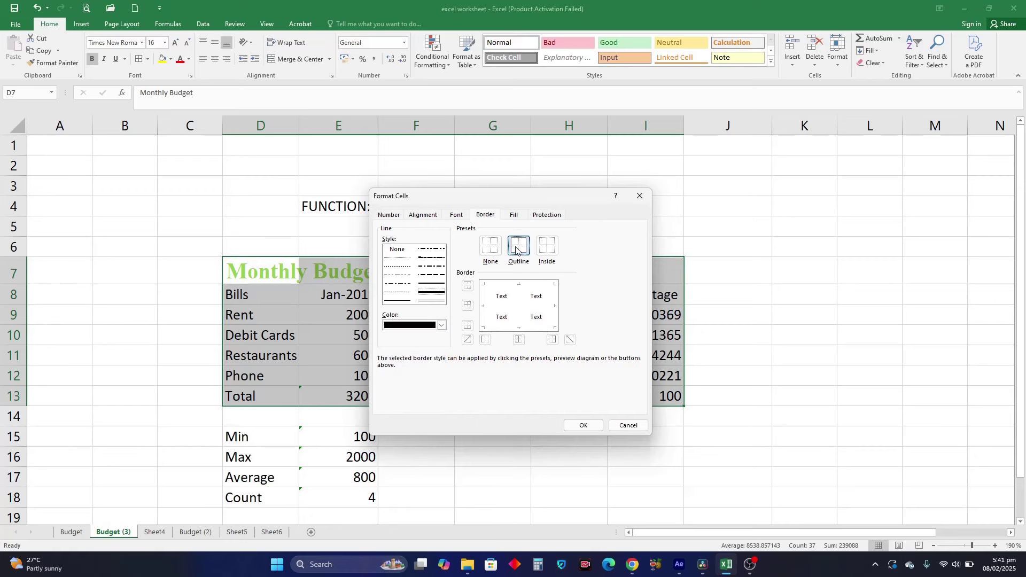
{"action": "left_click", "coordinate": [547, 246]}
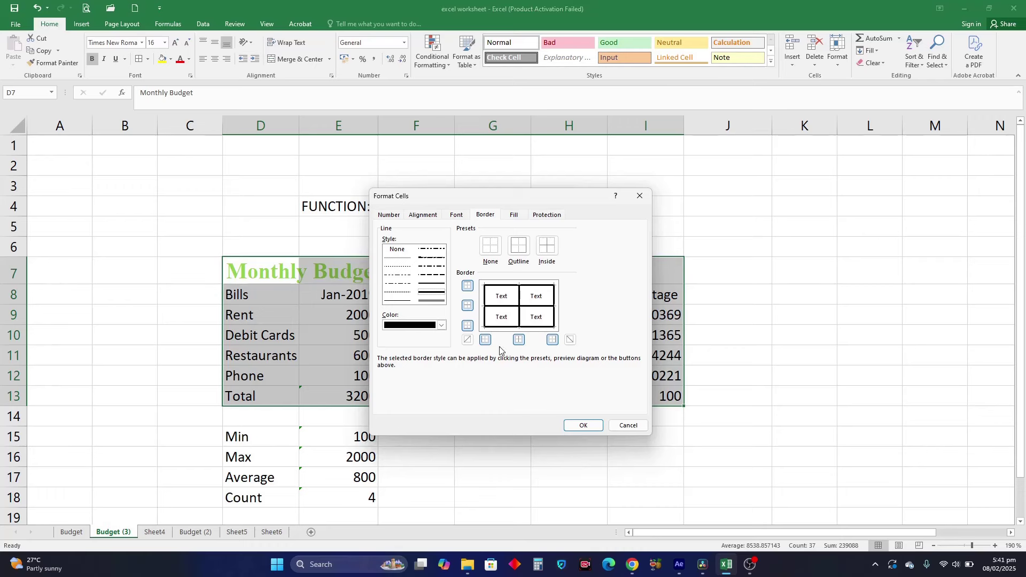
{"action": "left_click", "coordinate": [583, 426]}
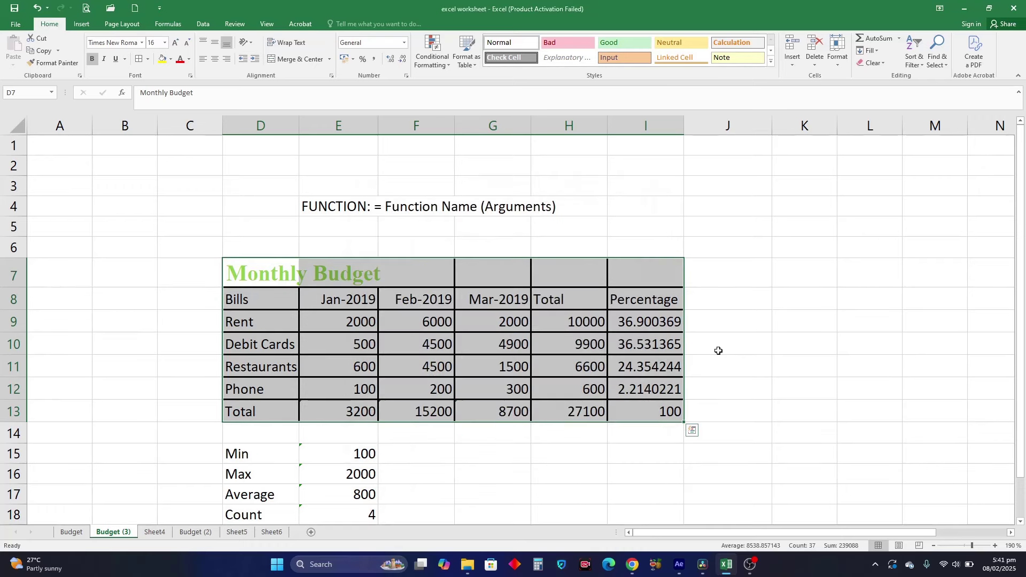
{"action": "left_click", "coordinate": [776, 324]}
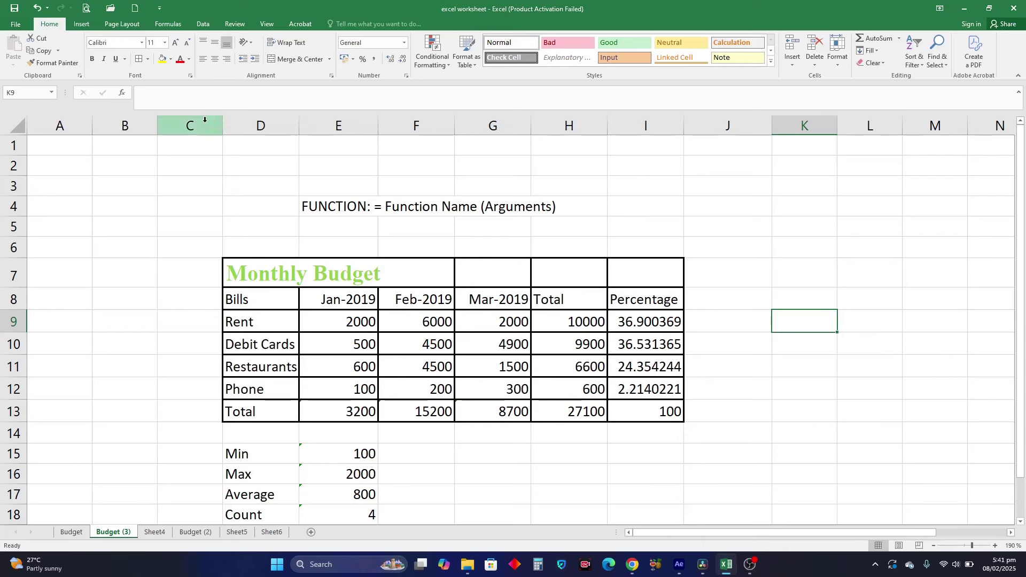
Change the border line color to light green and draw a dashed line beneath row 7 from column D to I
{"action": "left_click", "coordinate": [148, 59]}
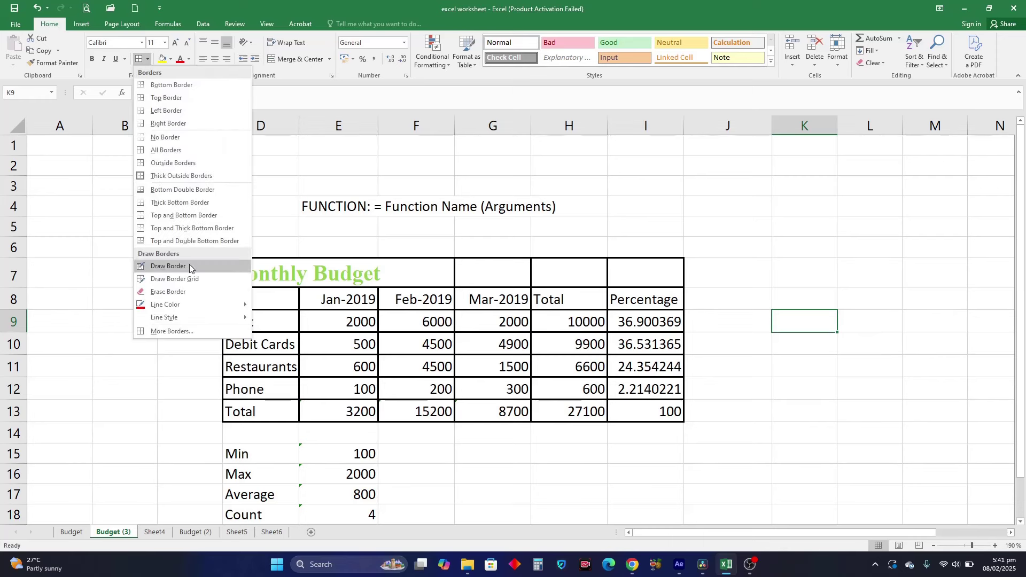
{"action": "mouse_move", "coordinate": [199, 304]}
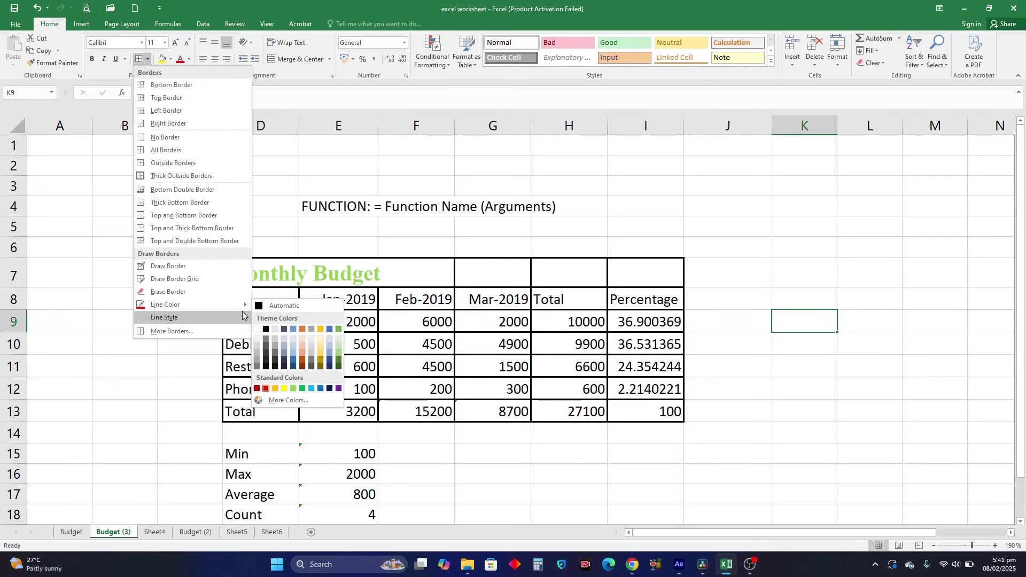
{"action": "left_click", "coordinate": [303, 388]}
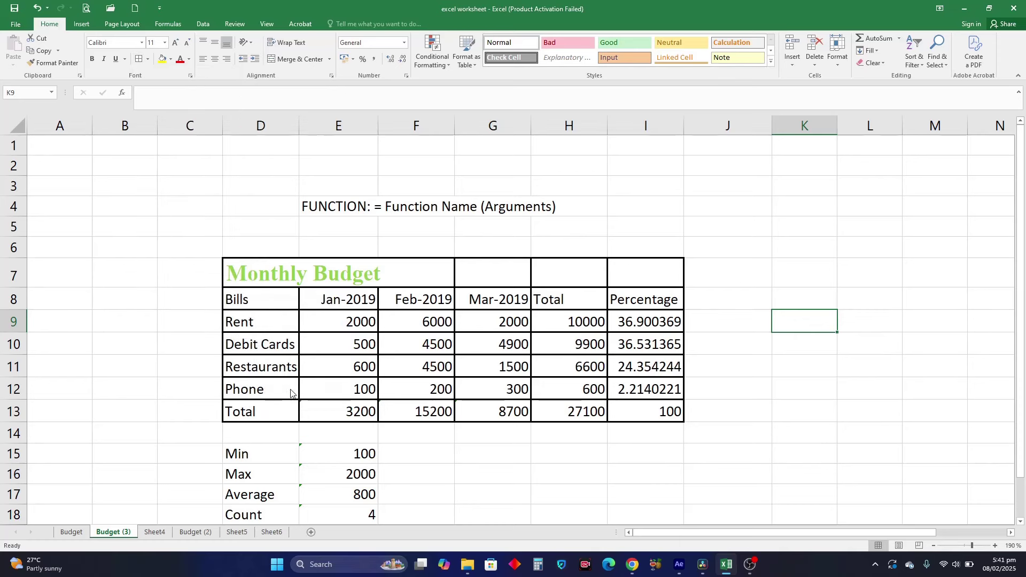
{"action": "left_click_drag", "start_coordinate": [266, 281], "coordinate": [632, 282]}
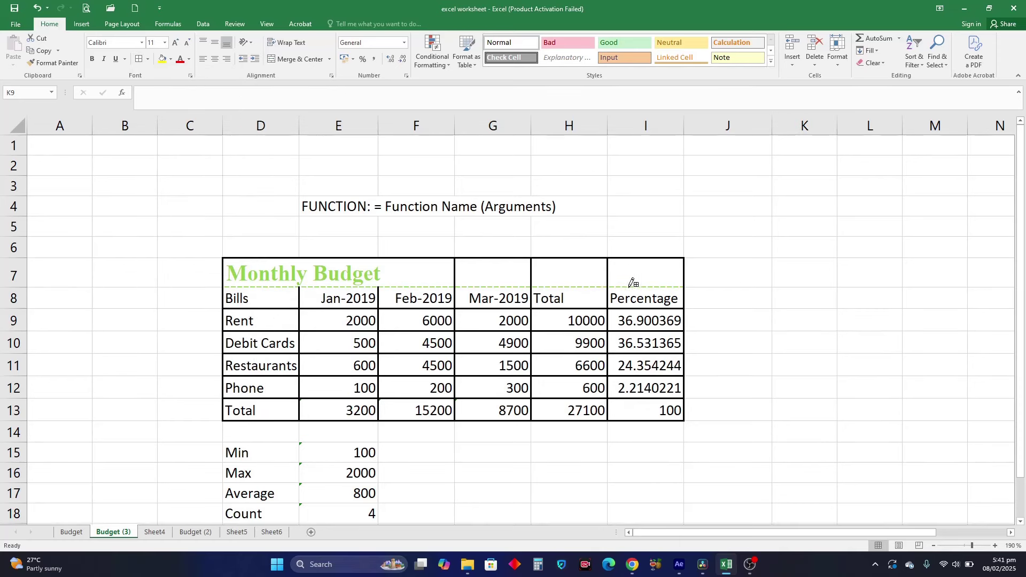
Erase the green dashed border segments beneath row 7 from column D to I, and exit the border eraser
{"action": "left_click", "coordinate": [148, 58]}
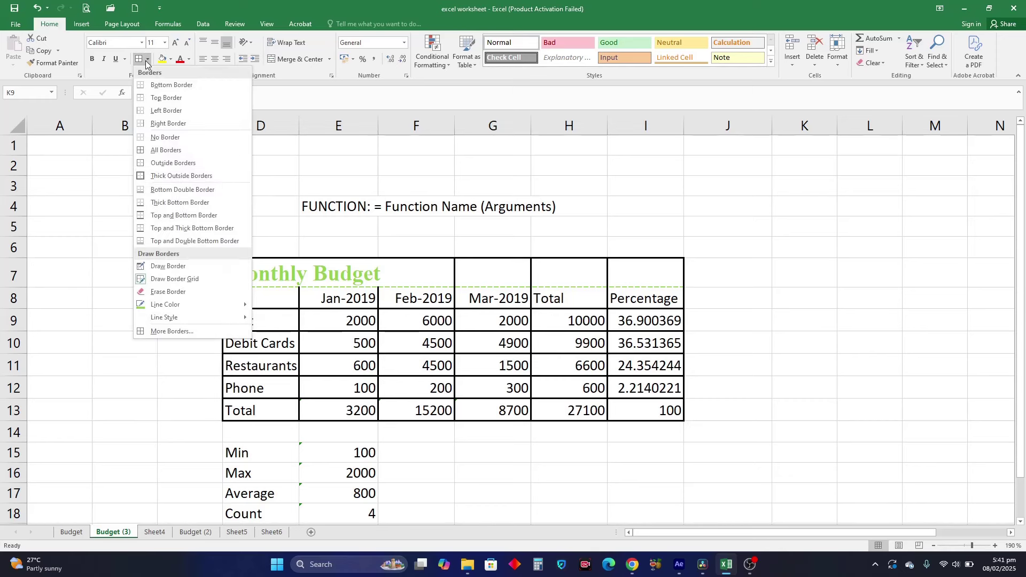
{"action": "mouse_move", "coordinate": [199, 327]}
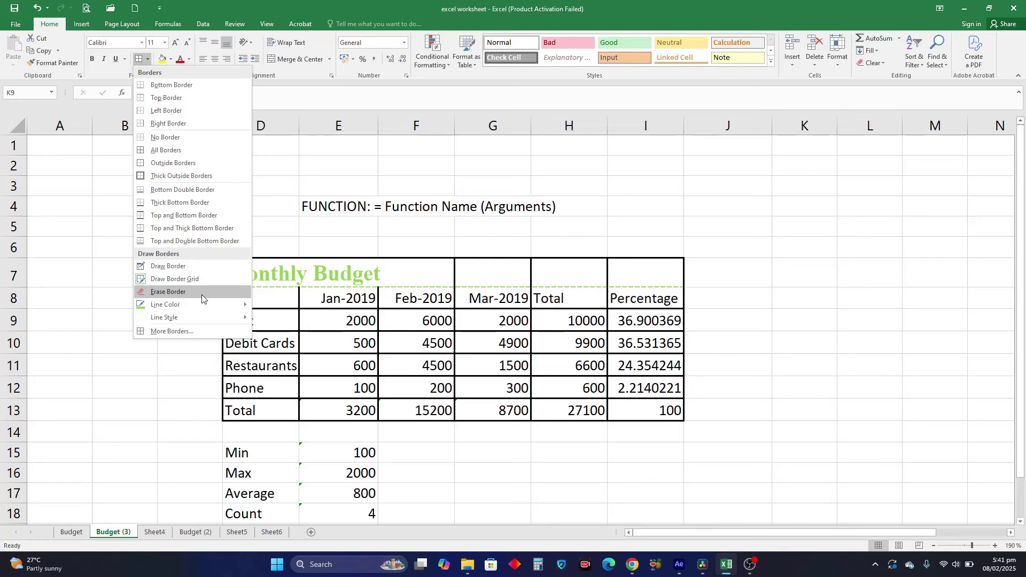
{"action": "left_click", "coordinate": [184, 291]}
{"action": "left_click", "coordinate": [254, 287]}
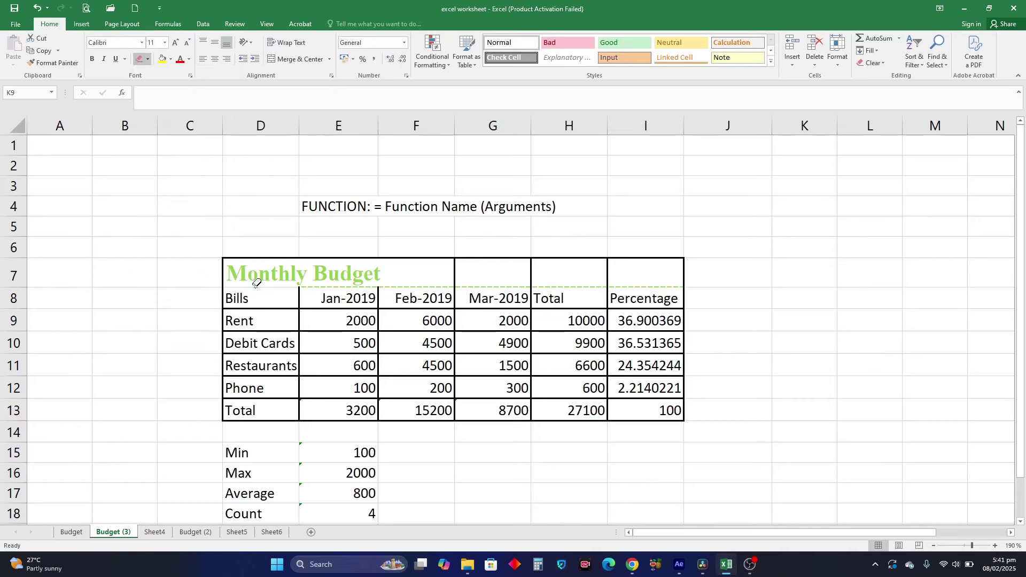
{"action": "left_click", "coordinate": [346, 287]}
{"action": "left_click", "coordinate": [401, 287]}
{"action": "left_click", "coordinate": [484, 287]}
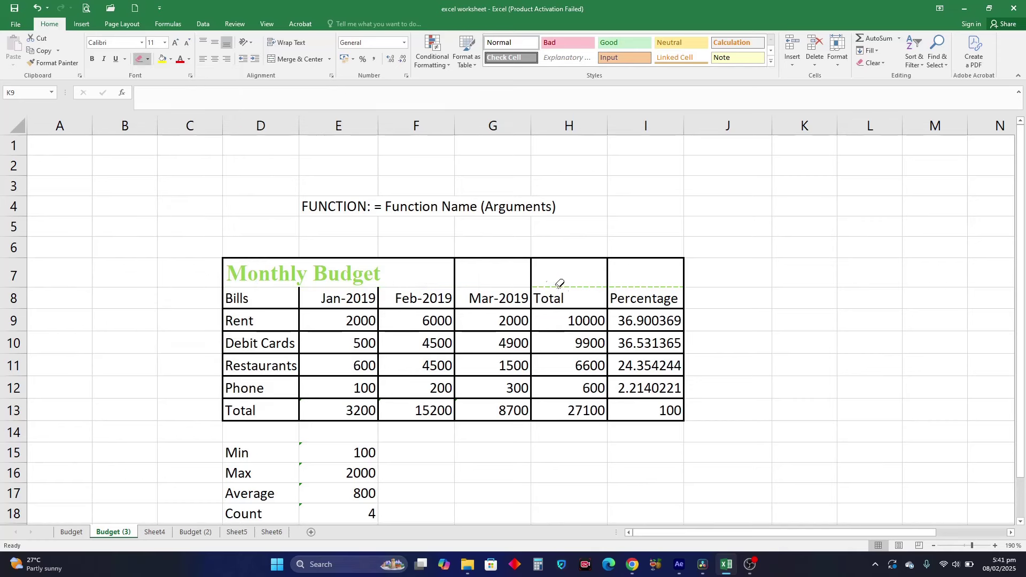
{"action": "left_click", "coordinate": [561, 287]}
{"action": "left_click", "coordinate": [634, 286]}
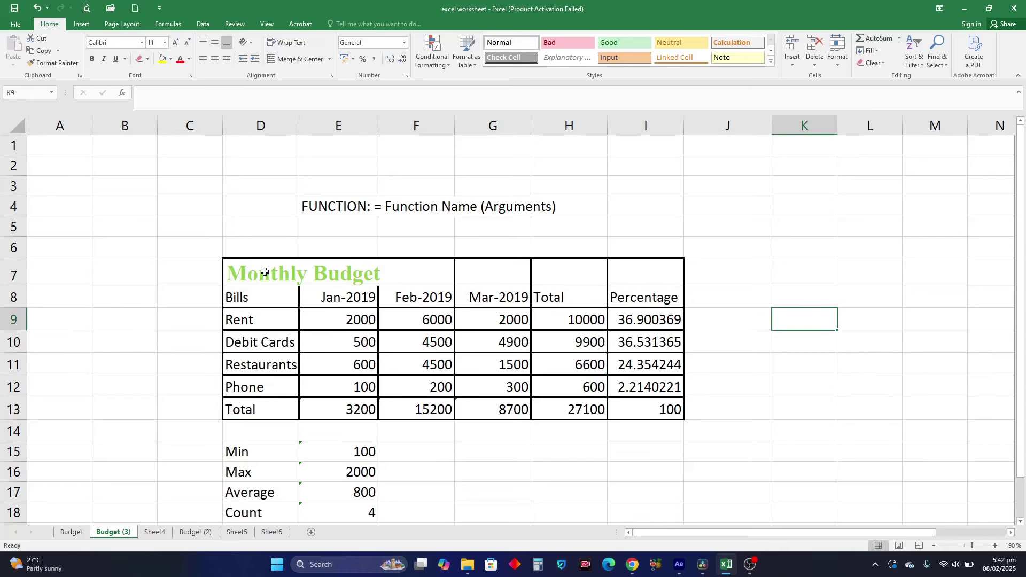
{"action": "key", "text": "Escape"}
Apply All Borders to the table D7:I13 in the current light green dashed line, and deselect the table
{"action": "mouse_move", "coordinate": [266, 271]}
{"action": "left_mouse_down"}
{"action": "mouse_move", "coordinate": [426, 298]}
{"action": "mouse_move", "coordinate": [588, 369]}
{"action": "mouse_move", "coordinate": [644, 409]}
{"action": "left_mouse_up"}
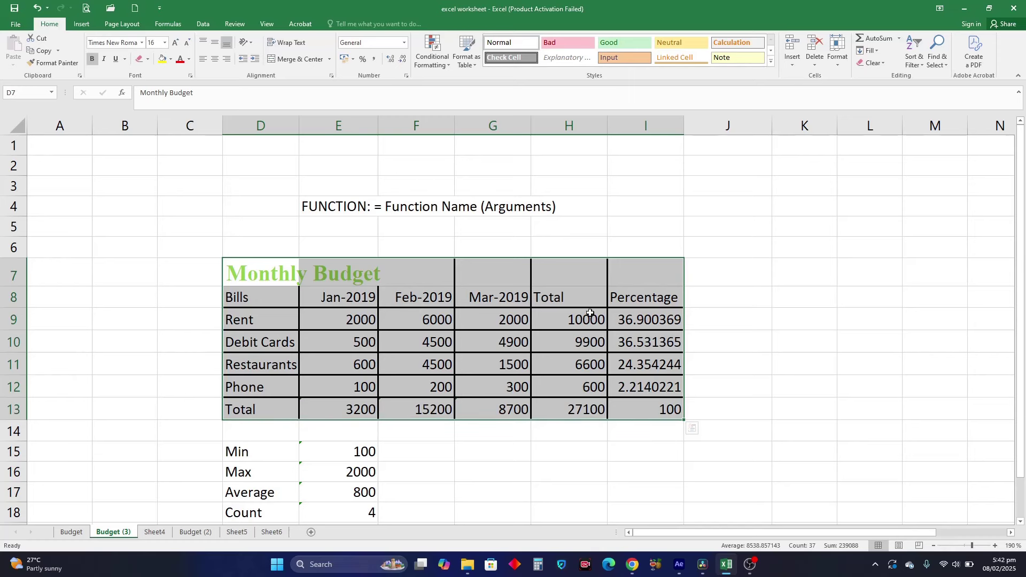
{"action": "left_click", "coordinate": [149, 62]}
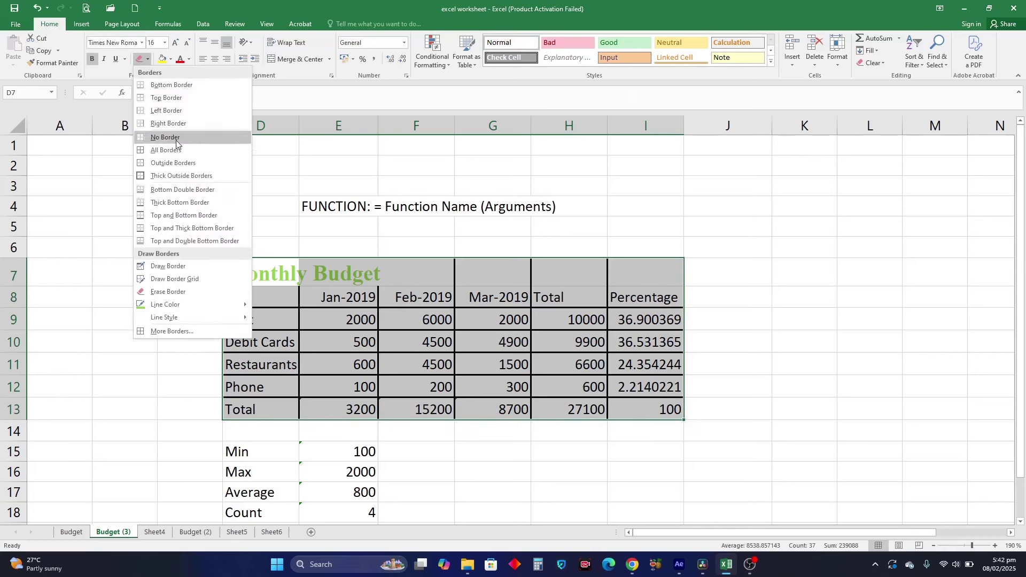
{"action": "left_click", "coordinate": [186, 150]}
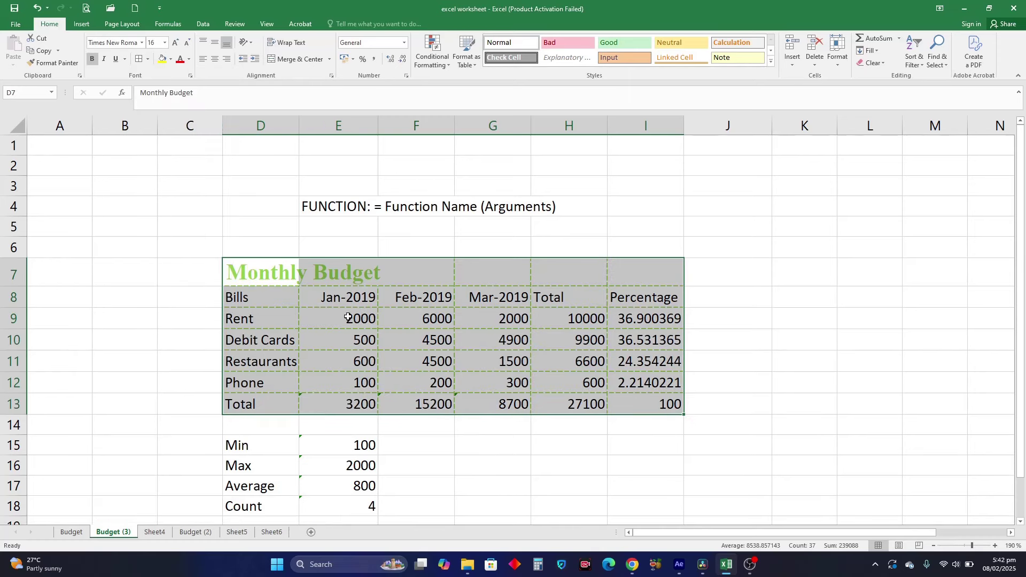
{"action": "left_click", "coordinate": [806, 380]}
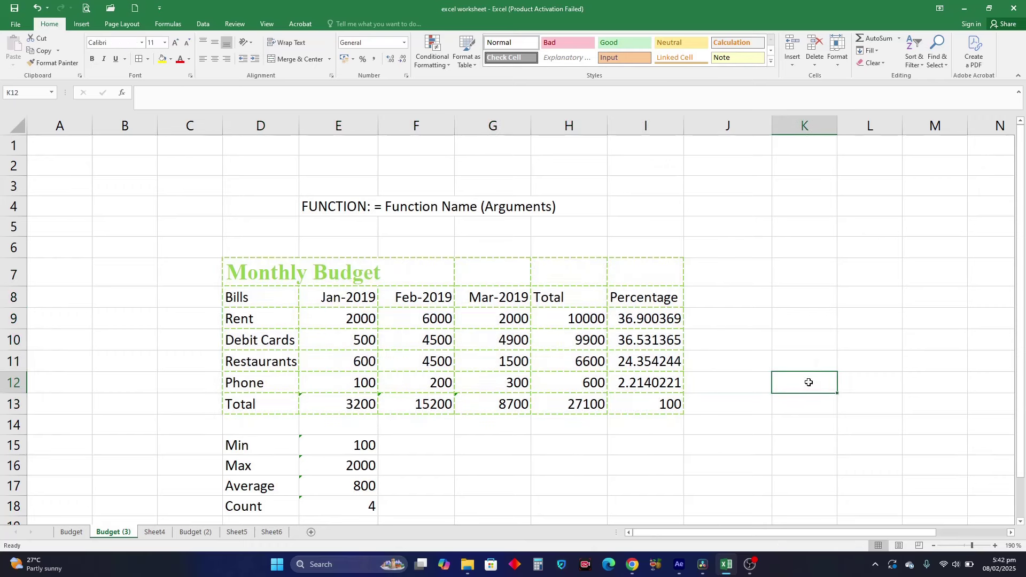
{"action": "left_click", "coordinate": [737, 357]}
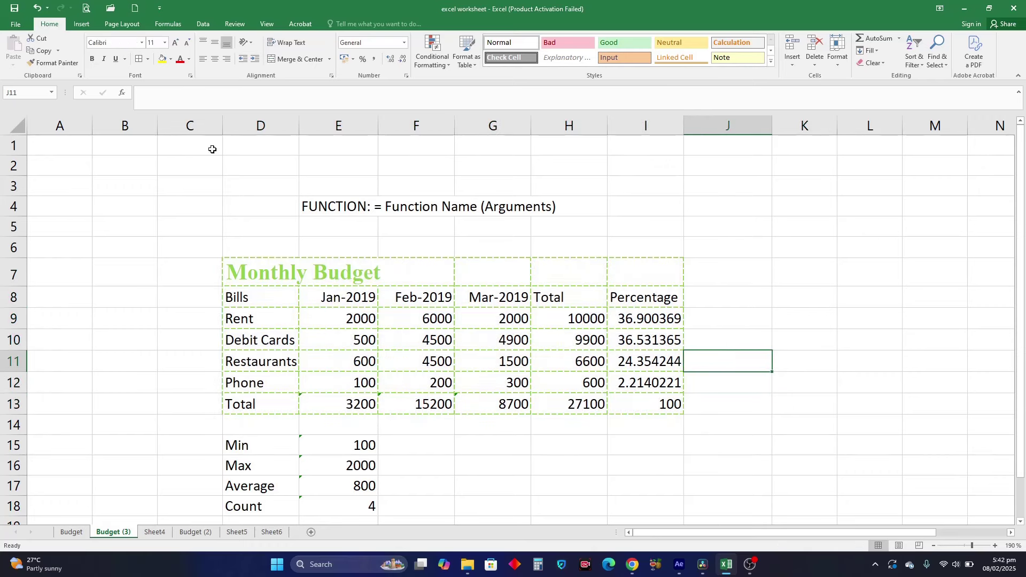
Change the border line color to black and the line style to the thick solid line
{"action": "left_click", "coordinate": [148, 61]}
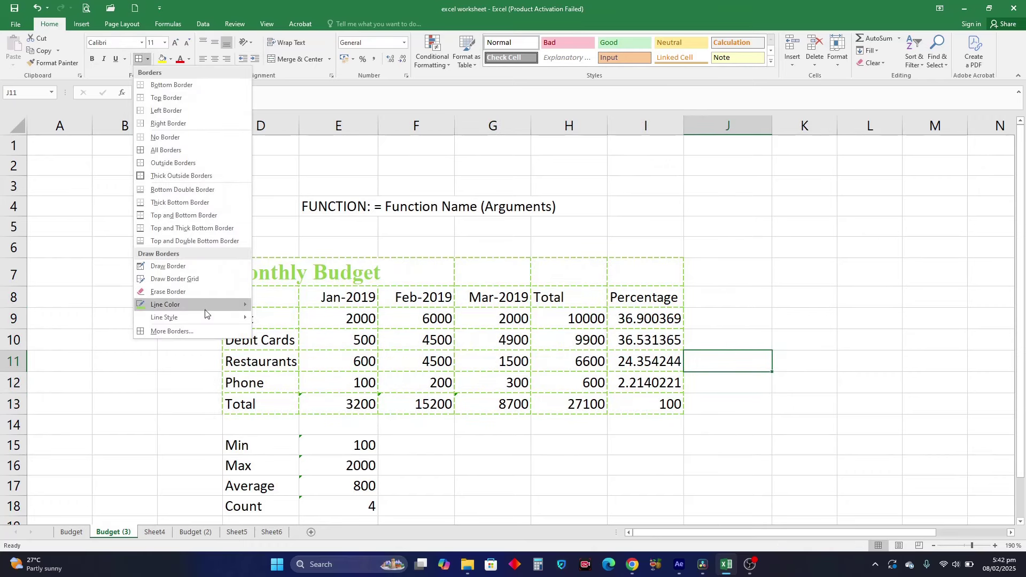
{"action": "mouse_move", "coordinate": [213, 306]}
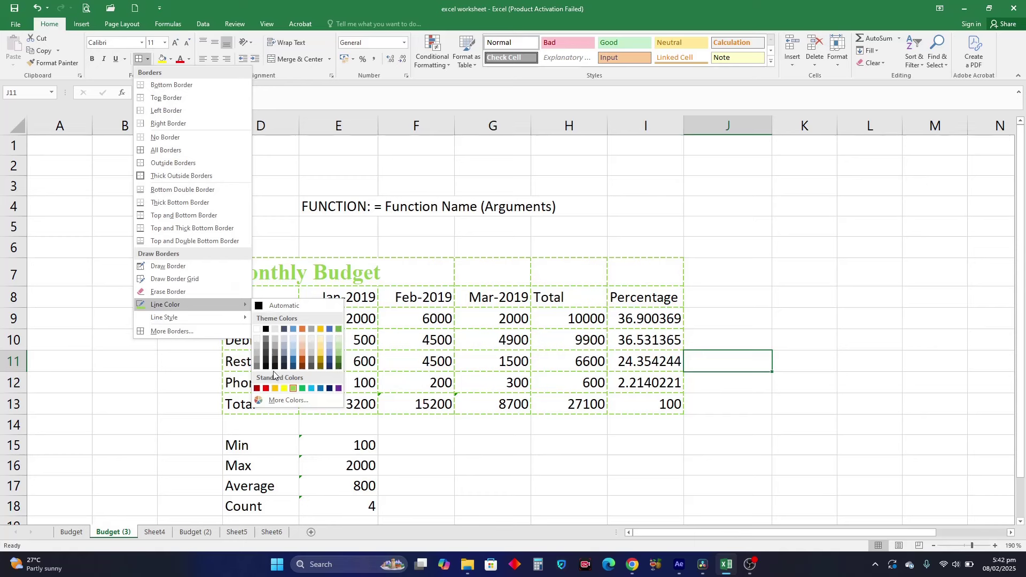
{"action": "left_click", "coordinate": [266, 329]}
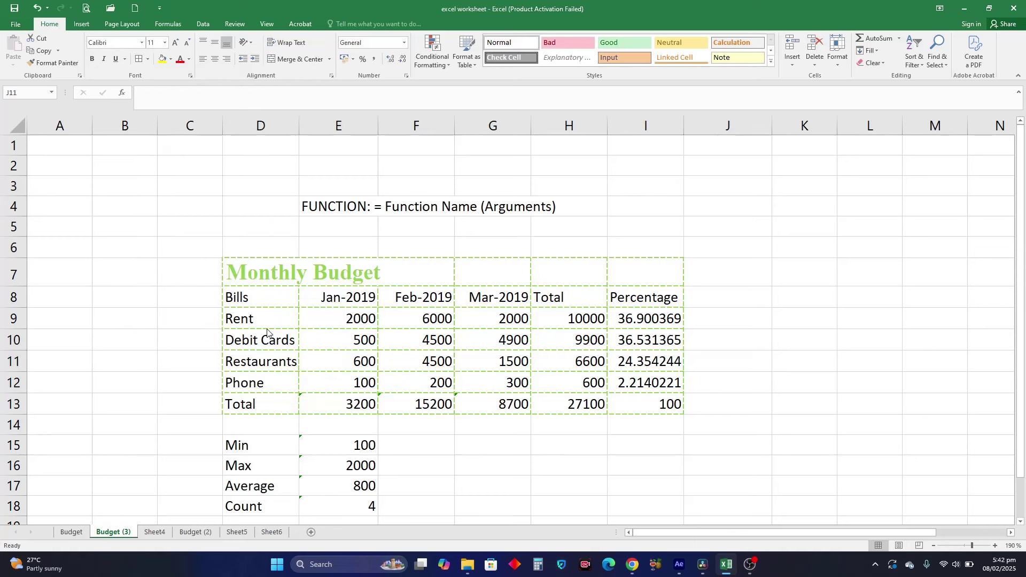
{"action": "left_click", "coordinate": [148, 63]}
{"action": "mouse_move", "coordinate": [251, 324]}
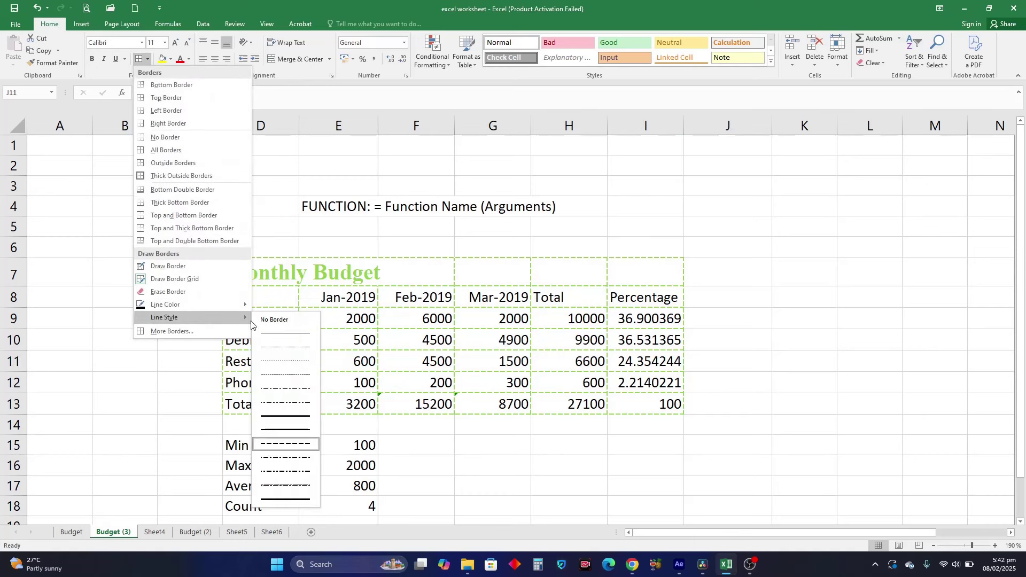
{"action": "left_click", "coordinate": [289, 500]}
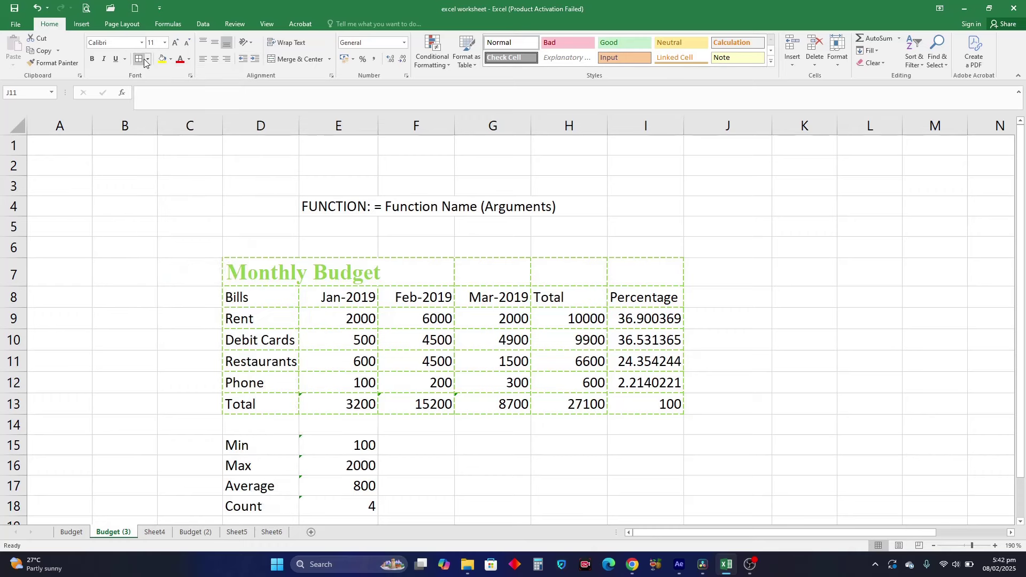
Apply All Borders to the Monthly Budget table D7:I13 in the thick black line, and deselect the table
{"action": "left_click_drag", "start_coordinate": [256, 267], "coordinate": [664, 405]}
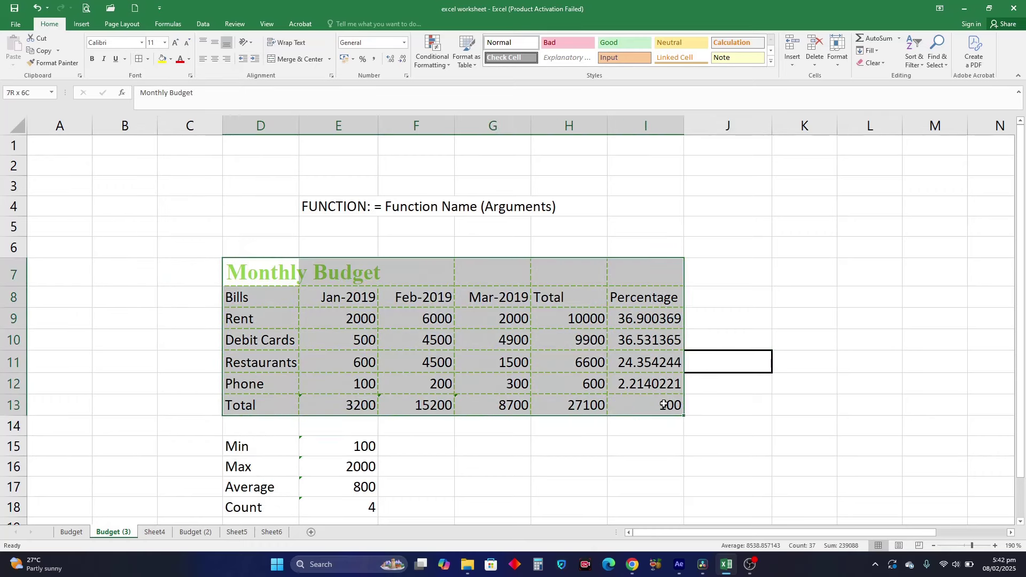
{"action": "left_click", "coordinate": [137, 60]}
{"action": "left_click", "coordinate": [728, 367]}
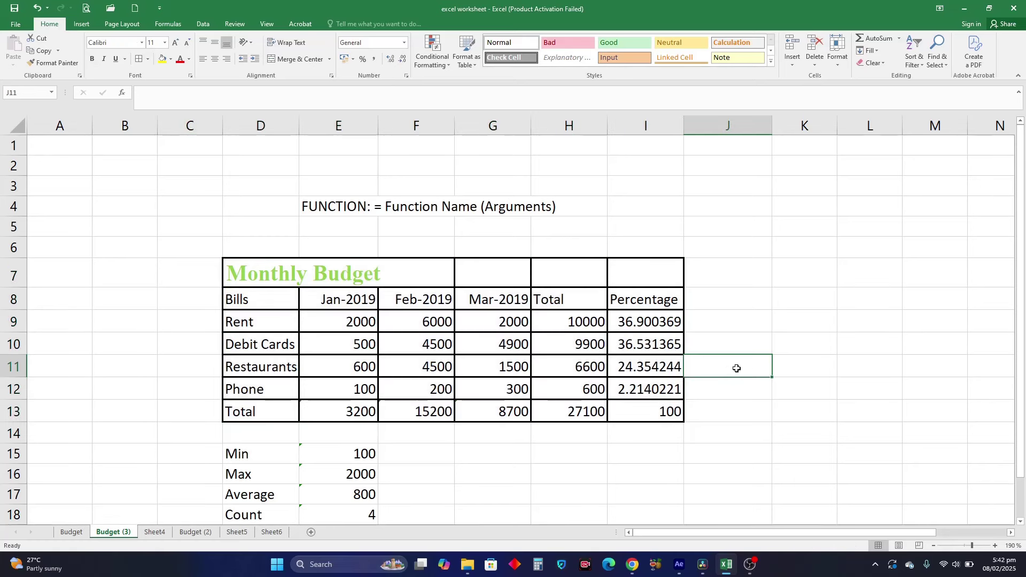